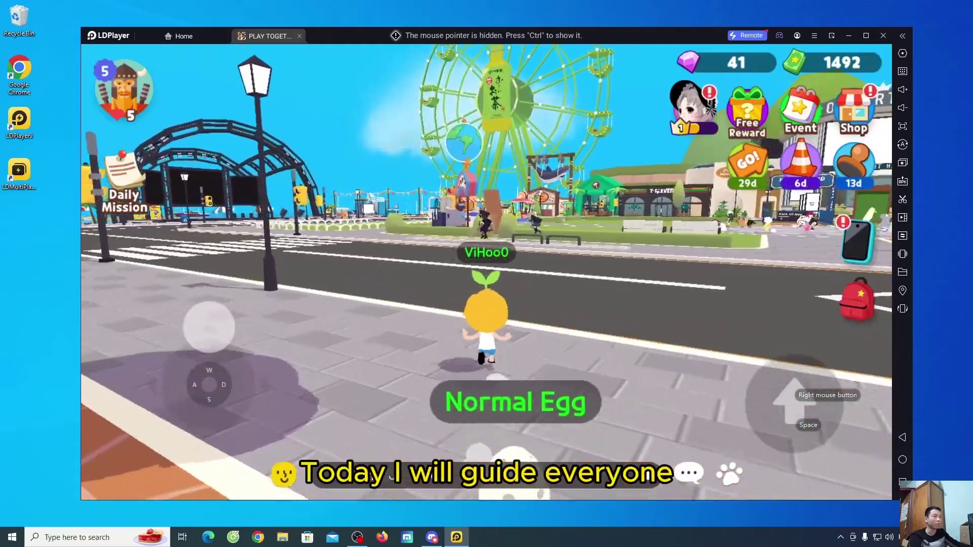
Step: Run the Play Together character across the road, past the camping area, toward the World Tour arch
{"action": "key", "text": "d"}
{"action": "key", "text": "w"}
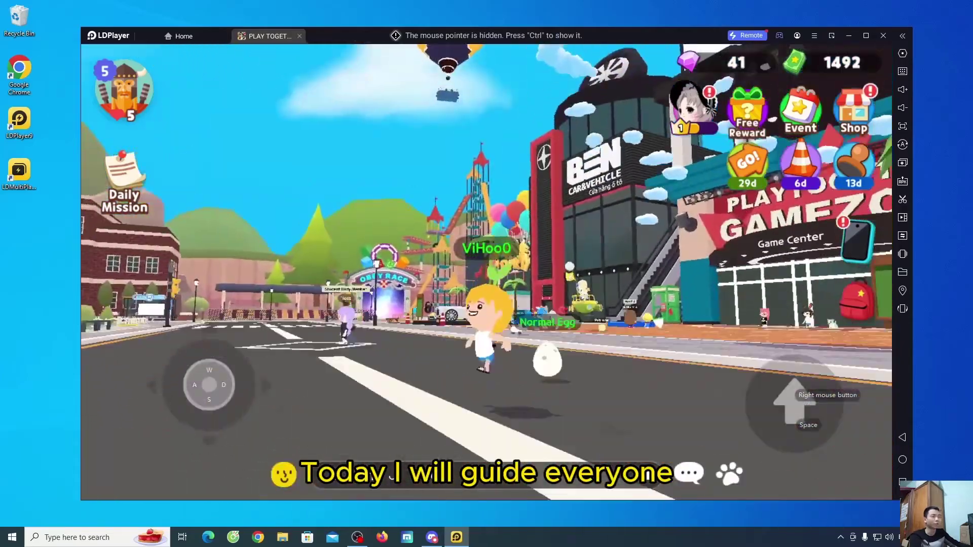
{"action": "key", "text": "d"}
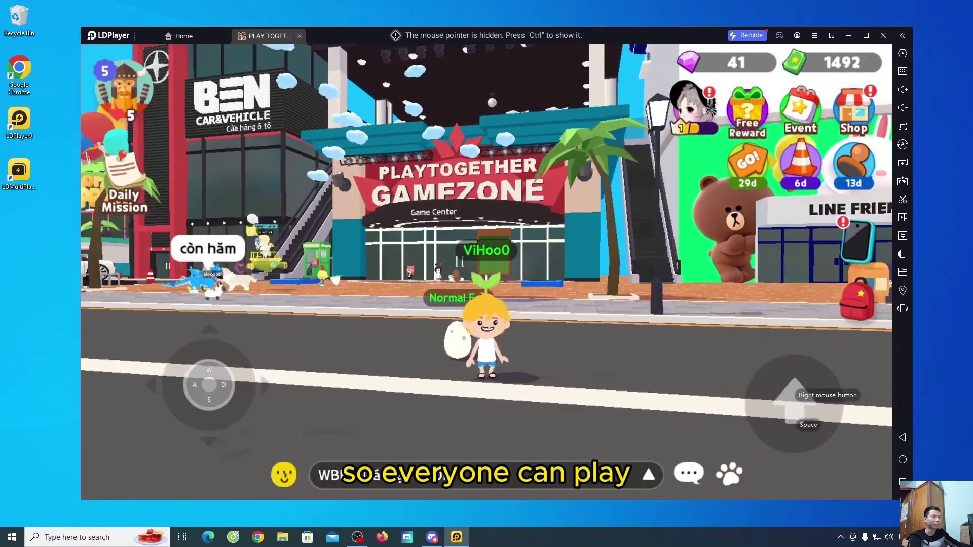
{"action": "key", "text": "w"}
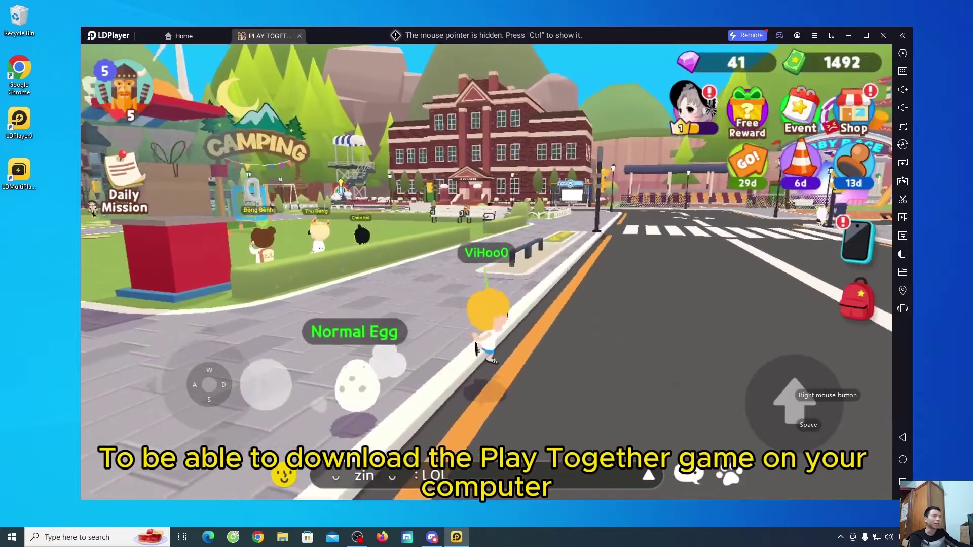
{"action": "key", "text": "s"}
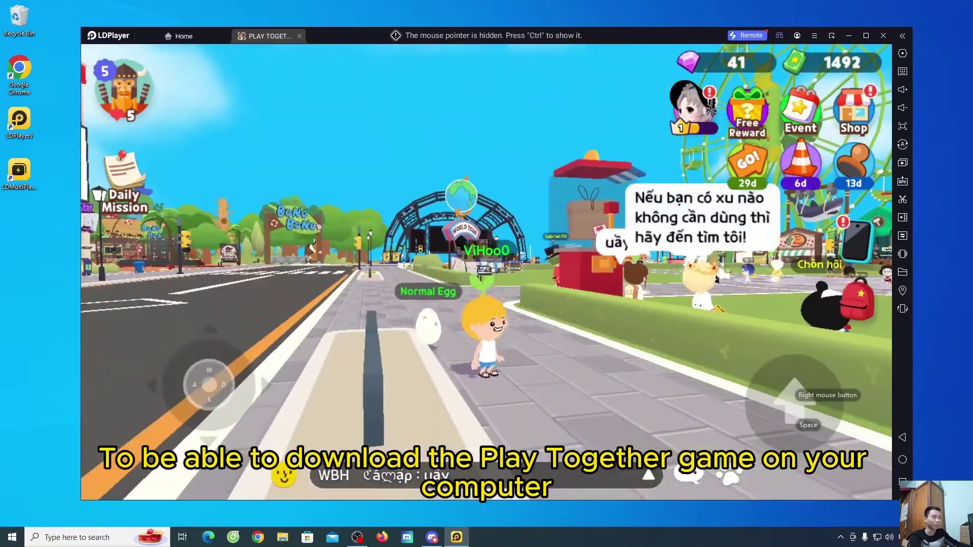
{"action": "key", "text": "w"}
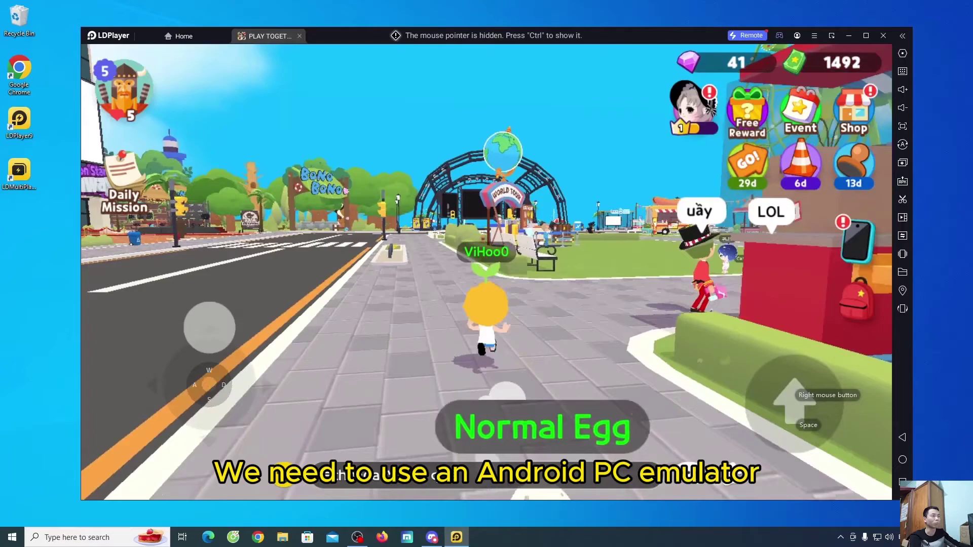
{"action": "key", "text": "w"}
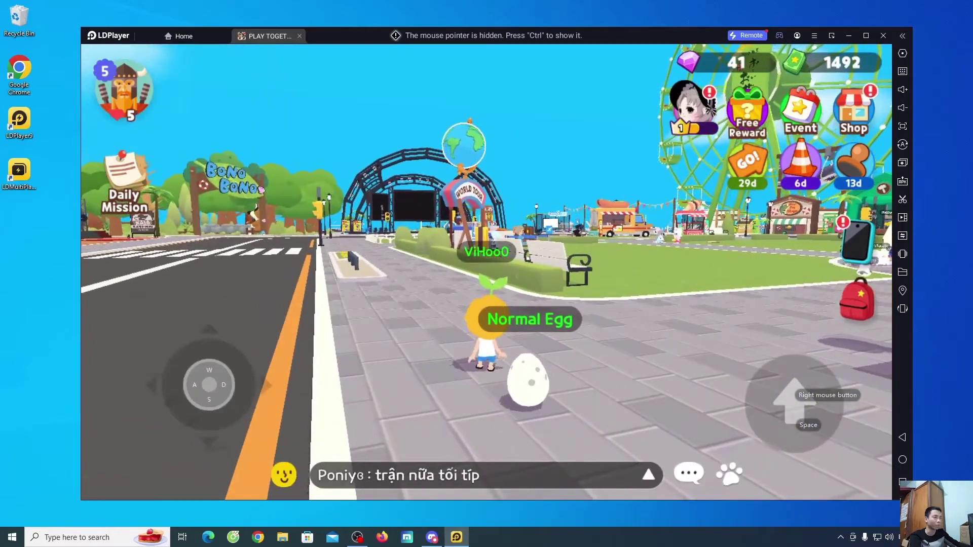
Step: Run the character into the Ferris wheel plaza, then walk back toward the camera
{"action": "key", "text": "d"}
{"action": "key", "text": "w"}
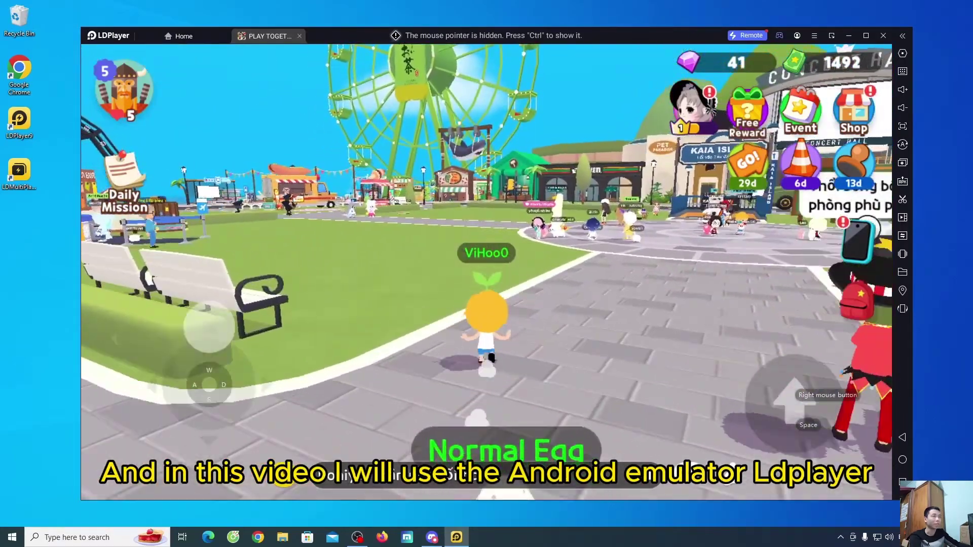
{"action": "key", "text": "w"}
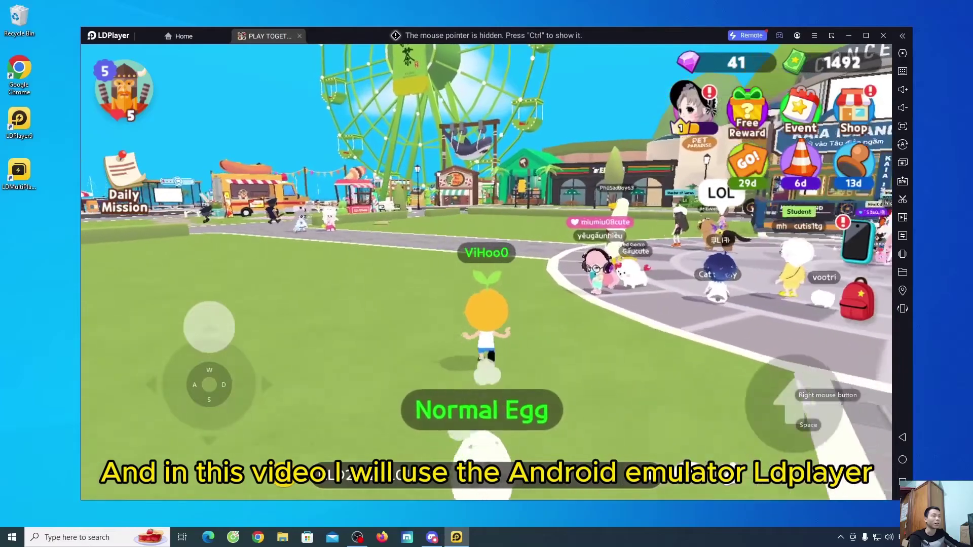
{"action": "key", "text": "w"}
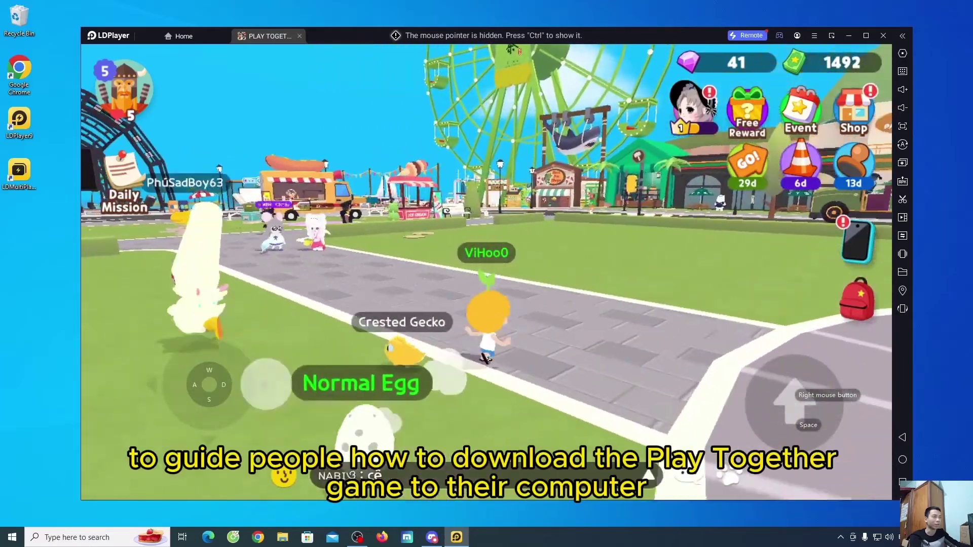
{"action": "key", "text": "s"}
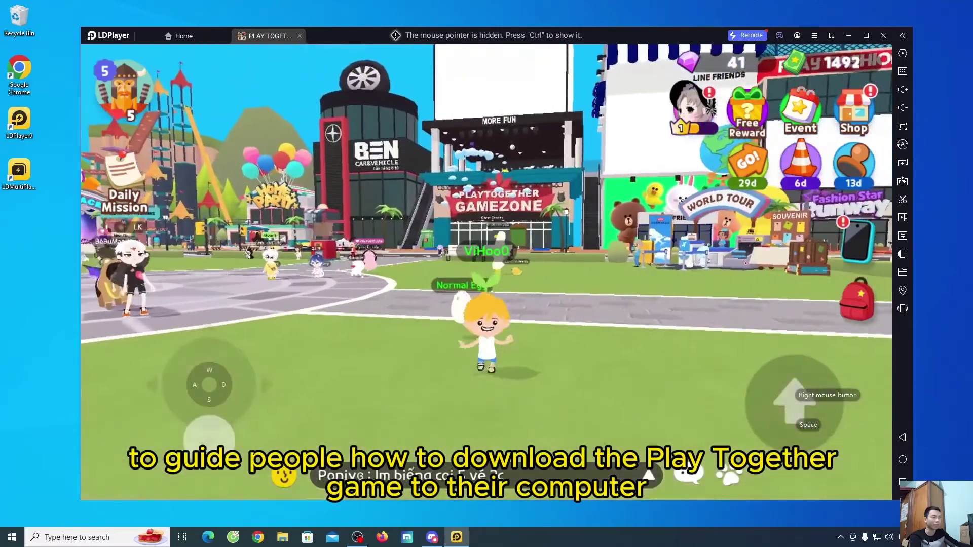
{"action": "key", "text": "s"}
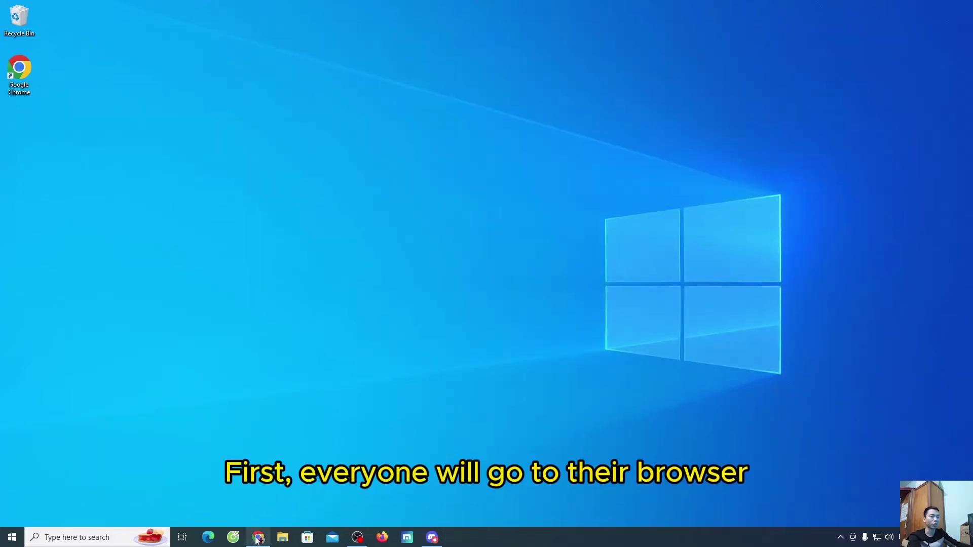
Step: Download LDPlayer9_ens_1001_ld.exe with the Download LDPLAYER 9 button in Chrome
{"action": "left_click", "coordinate": [259, 537]}
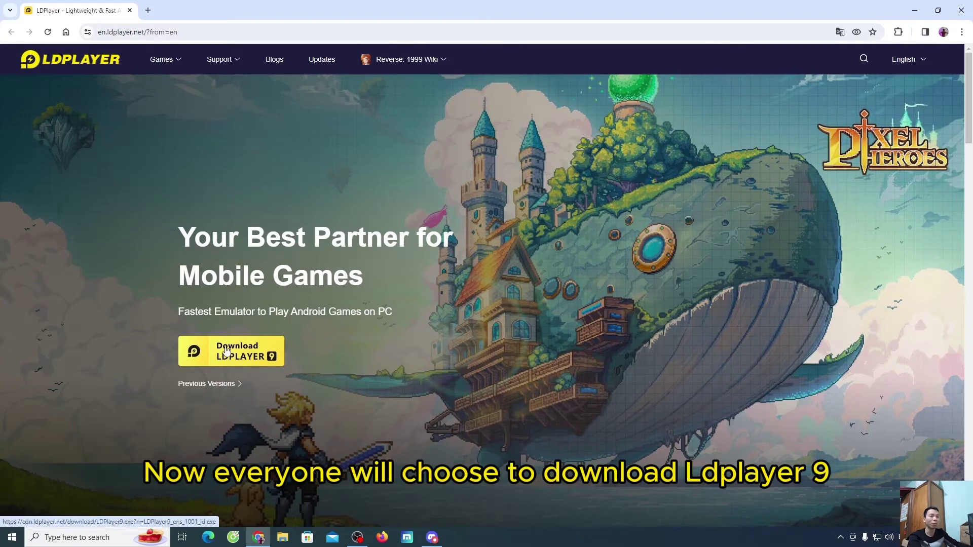
{"action": "left_click", "coordinate": [255, 359]}
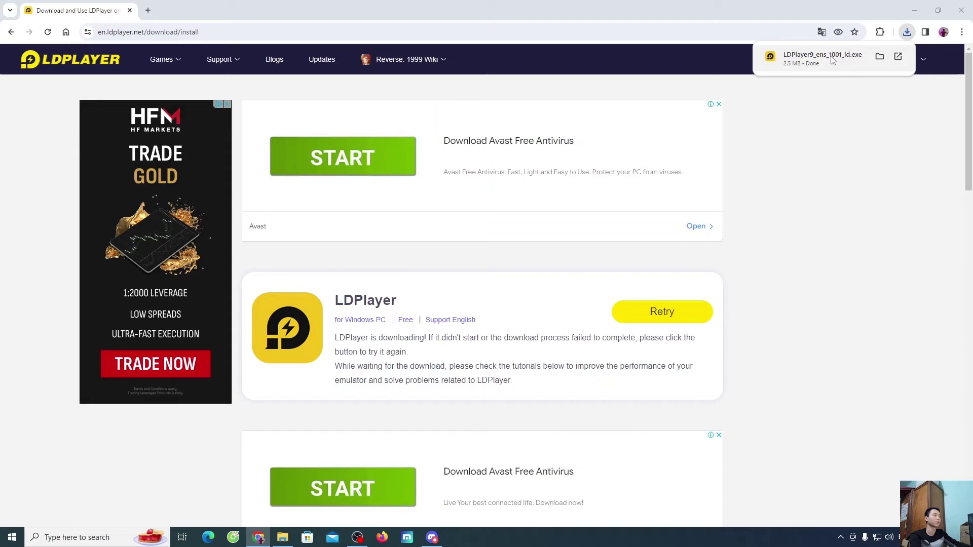
Step: Open the Downloads folder in File Explorer to launch the LDPlayer 9 installer
{"action": "key", "text": "super+e"}
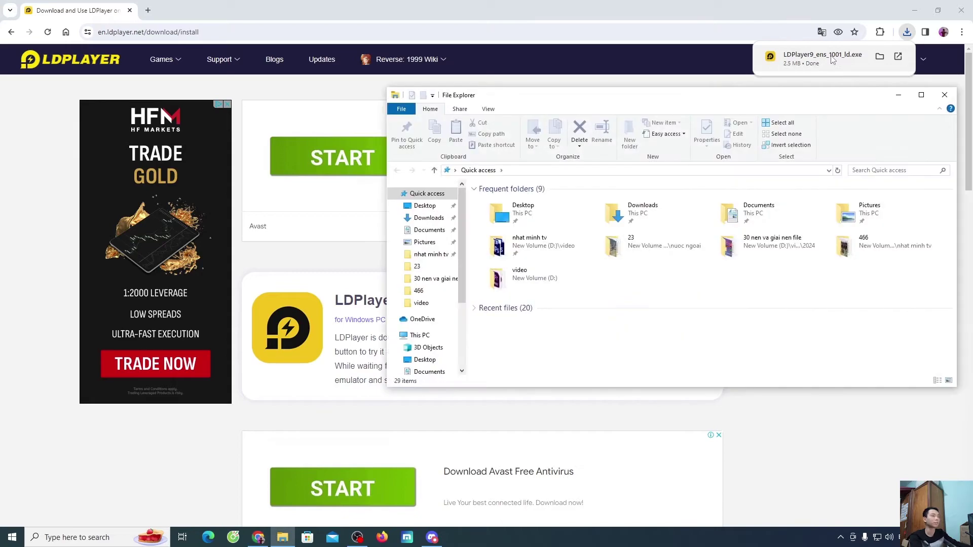
{"action": "left_click", "coordinate": [428, 218]}
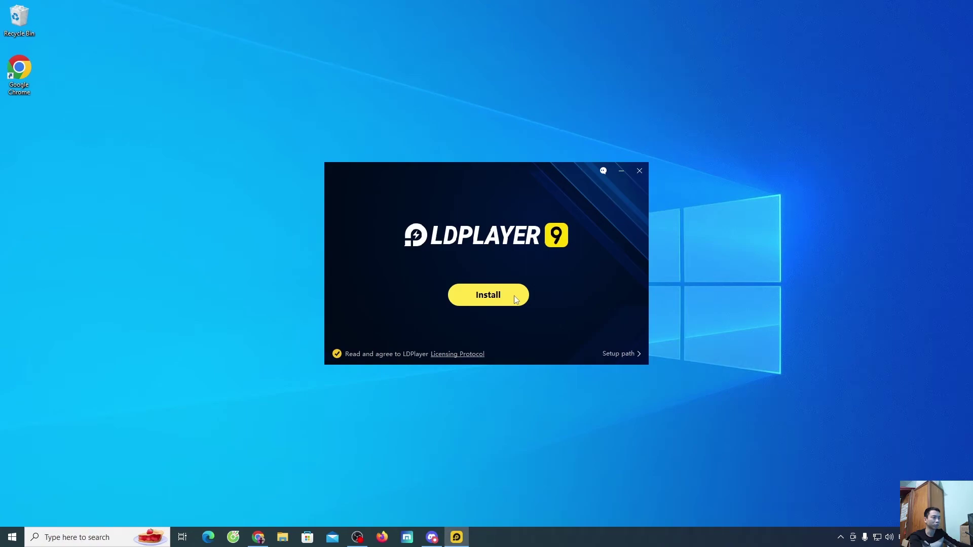
Step: Install LDPlayer 9 and start the emulator to its Android home screen
{"action": "left_click", "coordinate": [514, 296]}
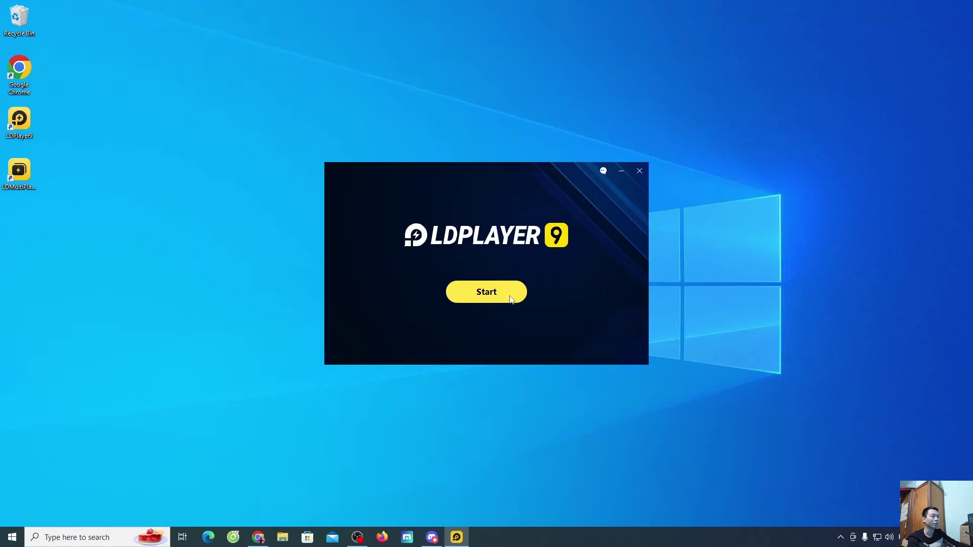
{"action": "left_click", "coordinate": [510, 299]}
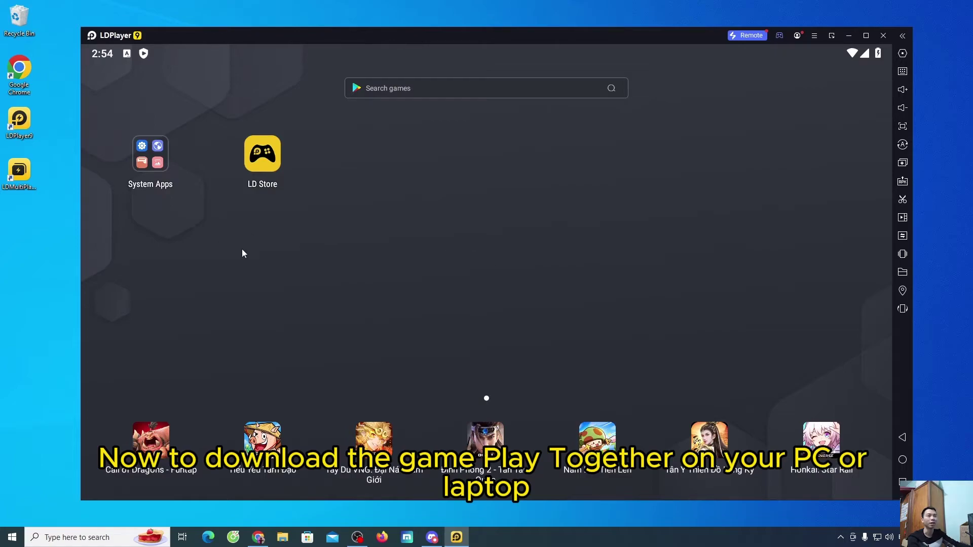
Step: Open Play Store from System Apps and begin Google sign-in
{"action": "left_click", "coordinate": [156, 165]}
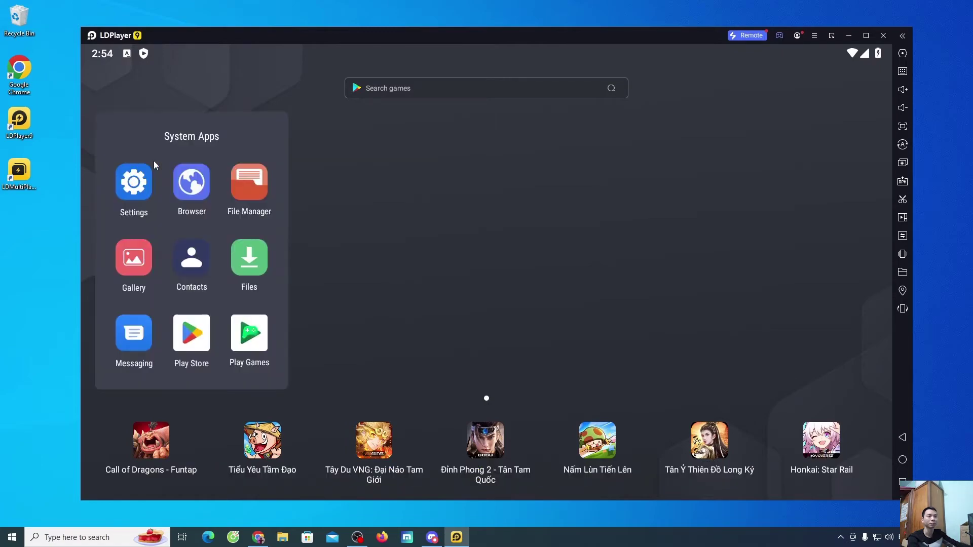
{"action": "left_click", "coordinate": [193, 334]}
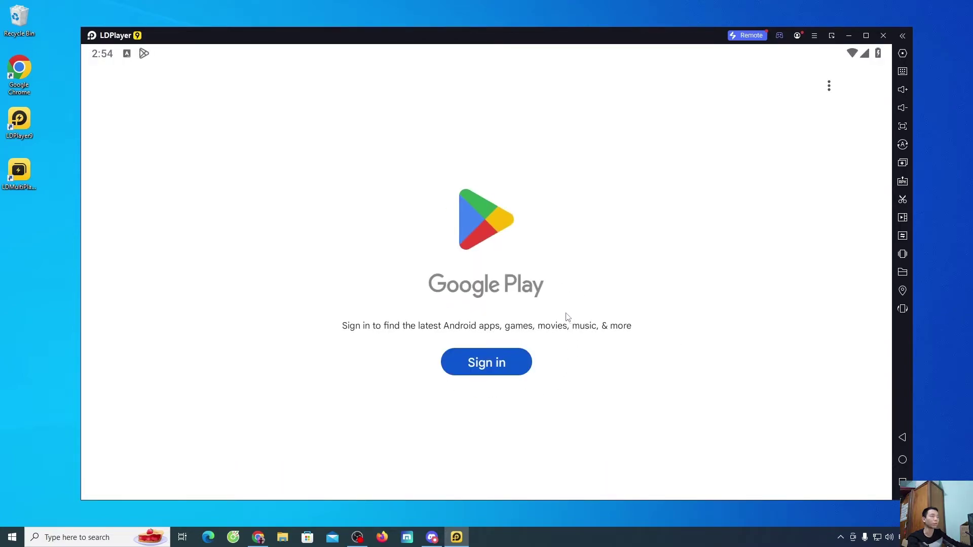
{"action": "left_click", "coordinate": [497, 367]}
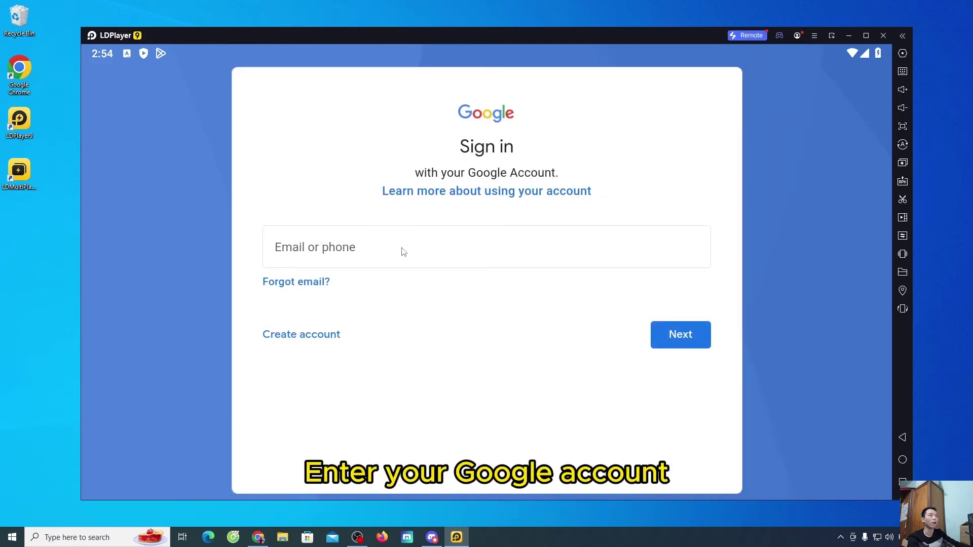
Step: Paste the Google account e-mail and the account password to sign in
{"action": "left_click", "coordinate": [400, 250]}
{"action": "key", "text": "ctrl+v"}
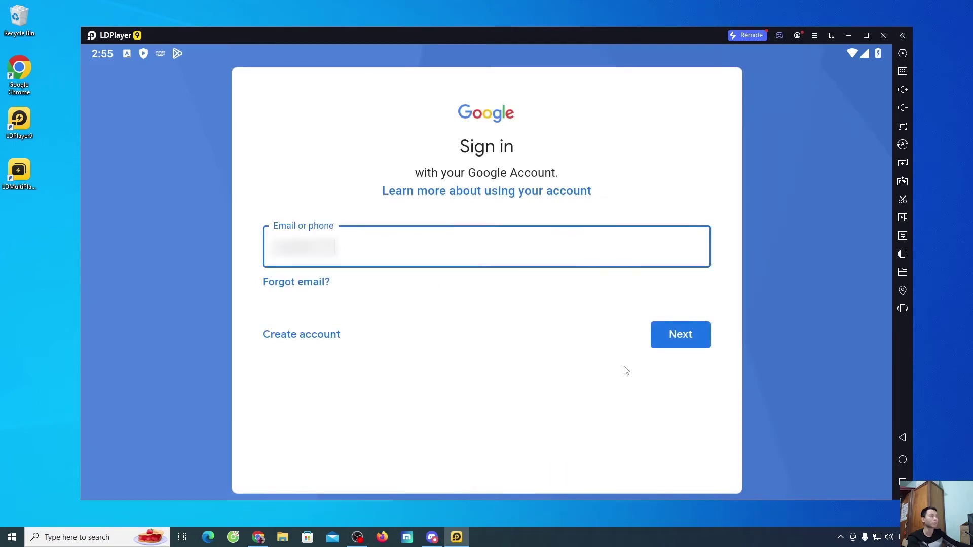
{"action": "left_click", "coordinate": [690, 339]}
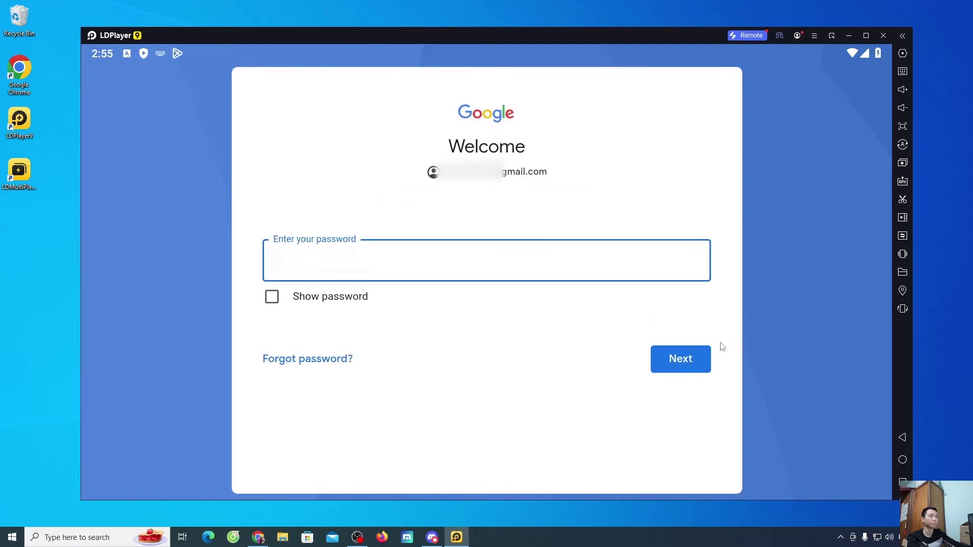
{"action": "key", "text": "ctrl+v"}
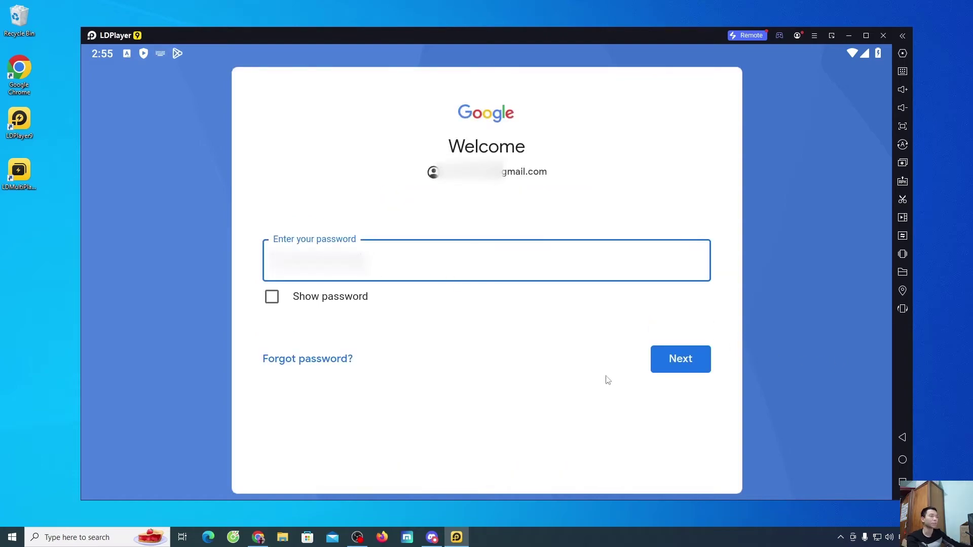
{"action": "left_click", "coordinate": [689, 362]}
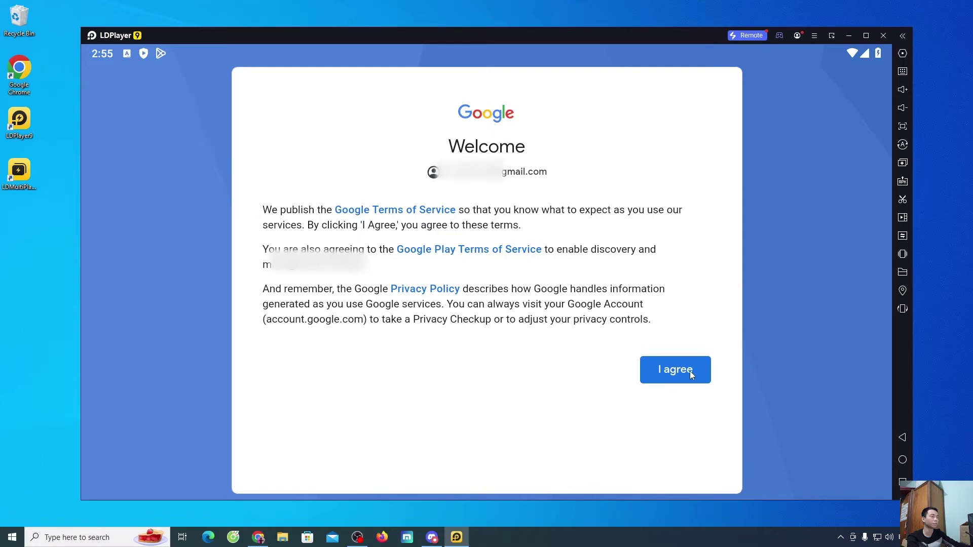
Step: Accept Google's terms and the Google services settings to reach the Play Store home
{"action": "left_click", "coordinate": [689, 371]}
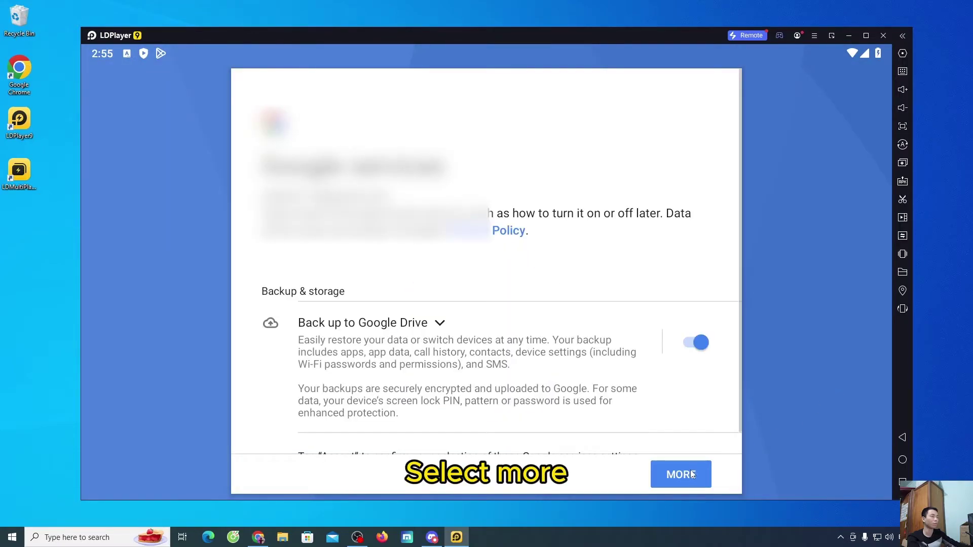
{"action": "left_click", "coordinate": [691, 472]}
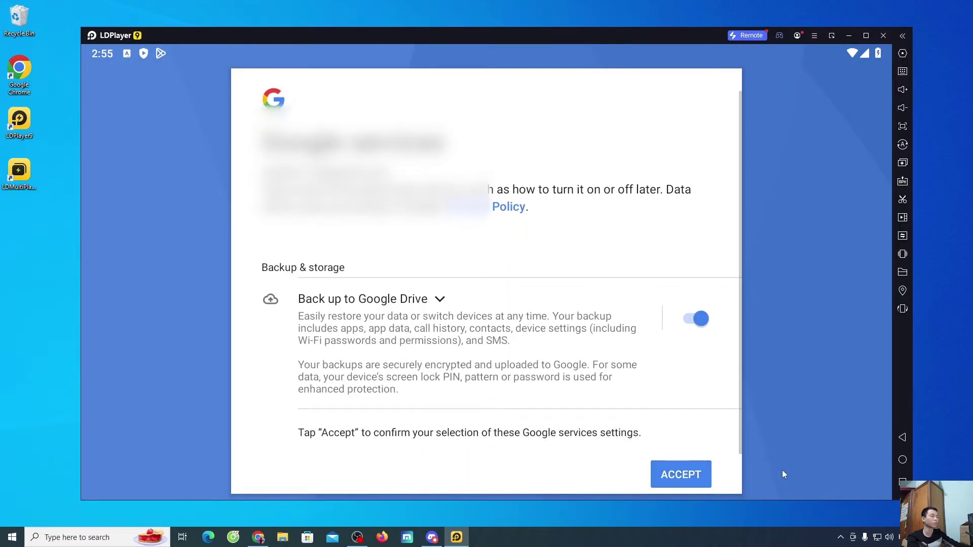
{"action": "left_click", "coordinate": [682, 474]}
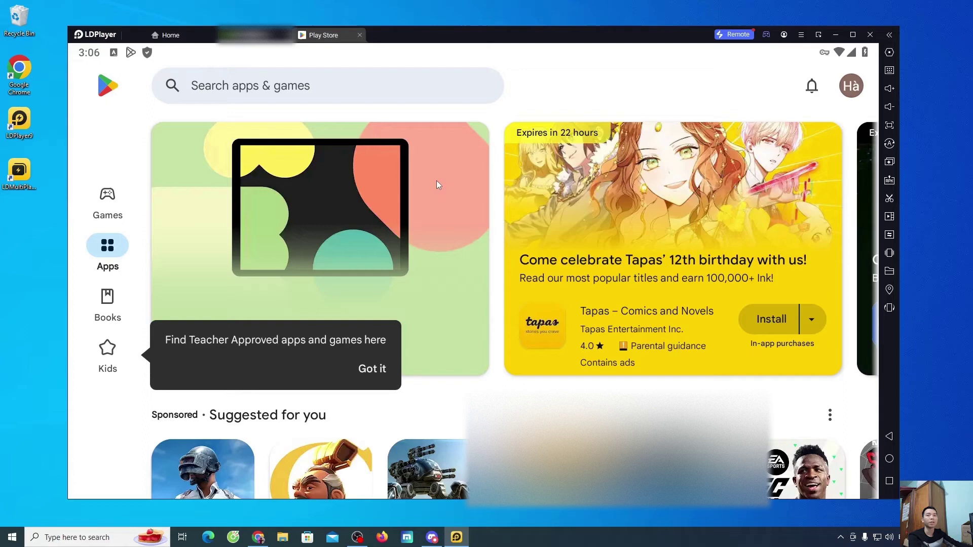
Step: Search 'play together' in the Play Store and install the Play Together game
{"action": "left_click", "coordinate": [277, 87]}
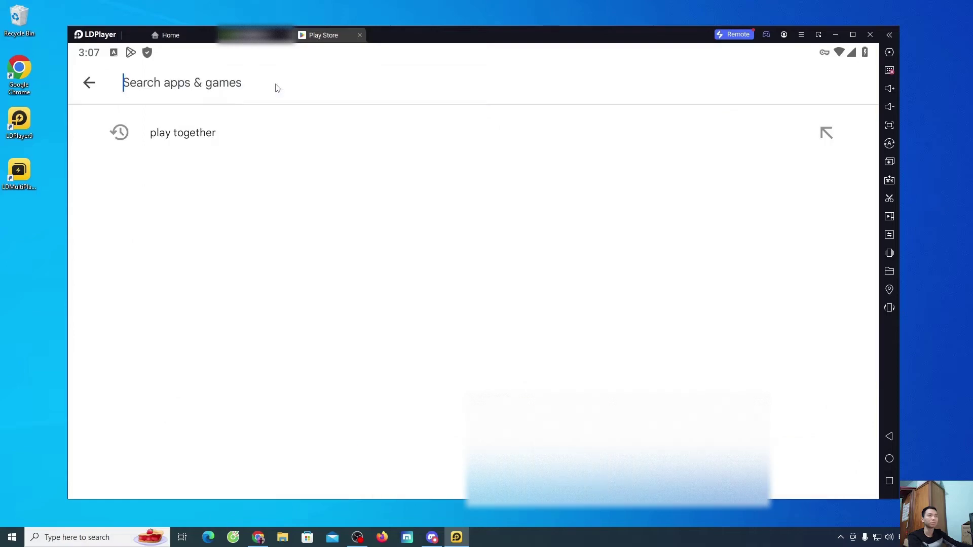
{"action": "left_click", "coordinate": [182, 133]}
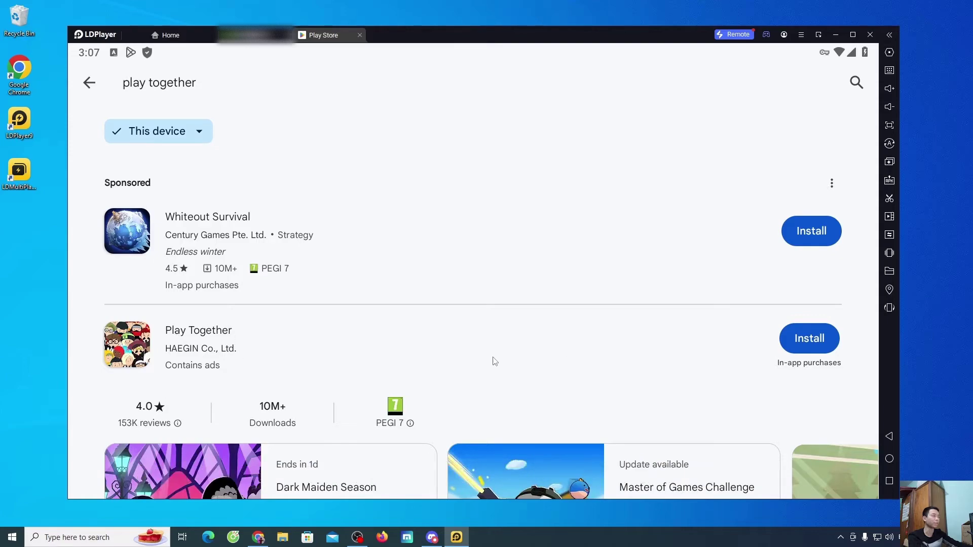
{"action": "left_click", "coordinate": [806, 348]}
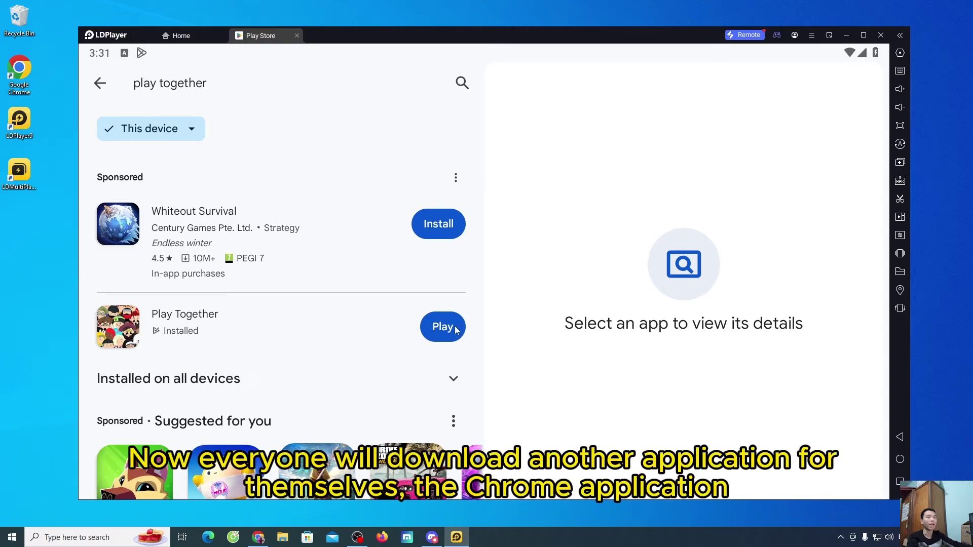
{"action": "left_click", "coordinate": [239, 87]}
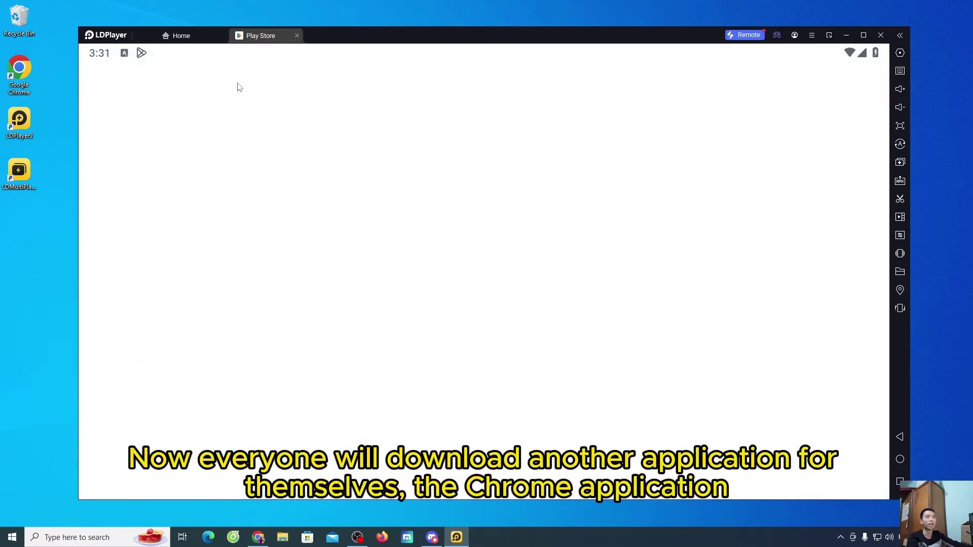
Step: Search 'chrome', install Google Chrome, and close the Play Store to the home screen
{"action": "key", "text": "BackSpace"}
{"action": "key", "text": "BackSpace"}
{"action": "key", "text": "BackSpace"}
{"action": "key", "text": "BackSpace"}
{"action": "key", "text": "BackSpace"}
{"action": "key", "text": "BackSpace"}
{"action": "key", "text": "BackSpace"}
{"action": "key", "text": "BackSpace"}
{"action": "key", "text": "BackSpace"}
{"action": "key", "text": "BackSpace"}
{"action": "key", "text": "BackSpace"}
{"action": "key", "text": "BackSpace"}
{"action": "key", "text": "BackSpace"}
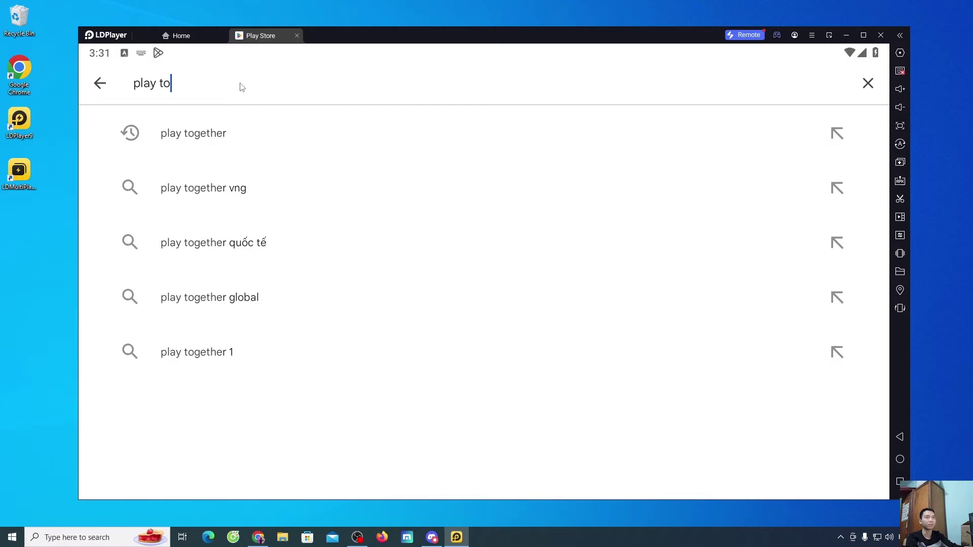
{"action": "type", "text": "chrome"}
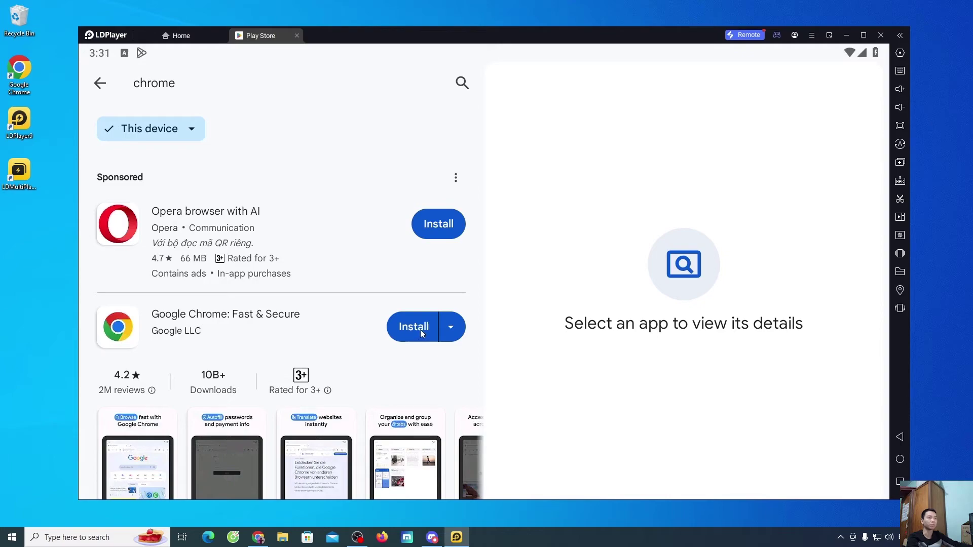
{"action": "left_click", "coordinate": [420, 330]}
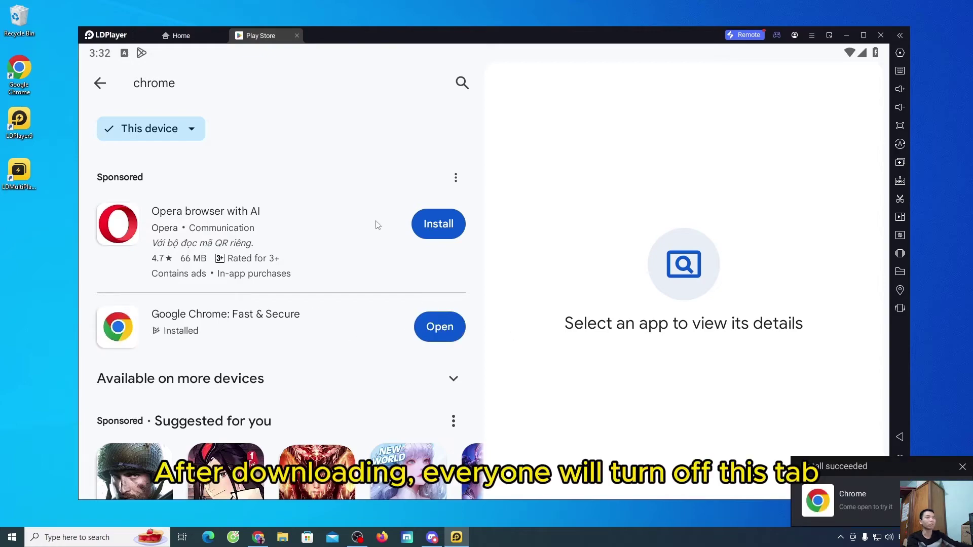
{"action": "left_click", "coordinate": [297, 35]}
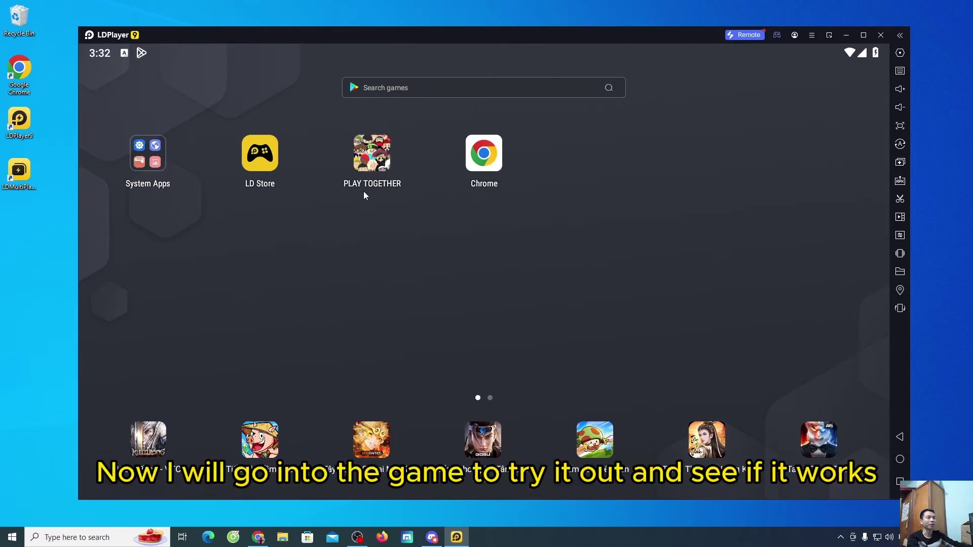
Step: Launch Play Together and choose Agree to All on its Terms of Service
{"action": "left_click", "coordinate": [375, 157]}
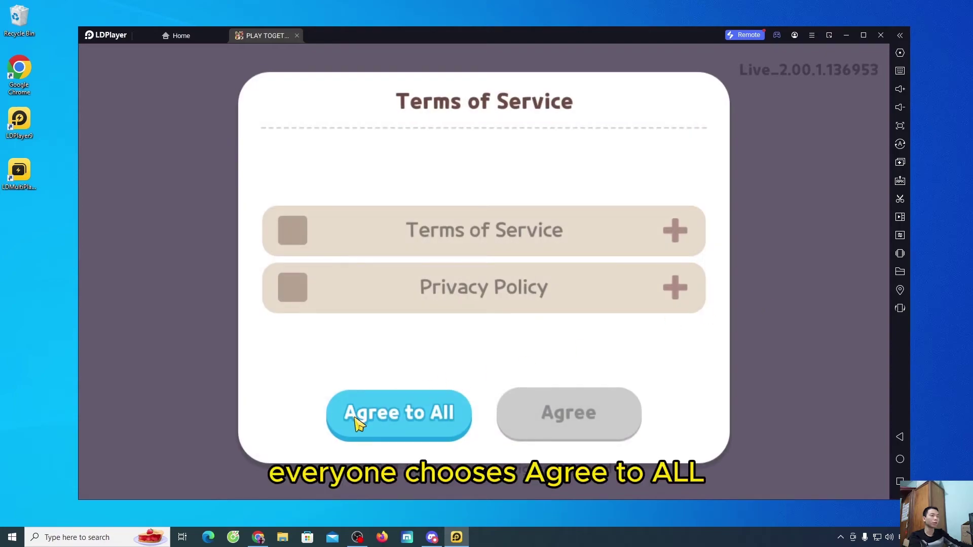
{"action": "left_click", "coordinate": [449, 420]}
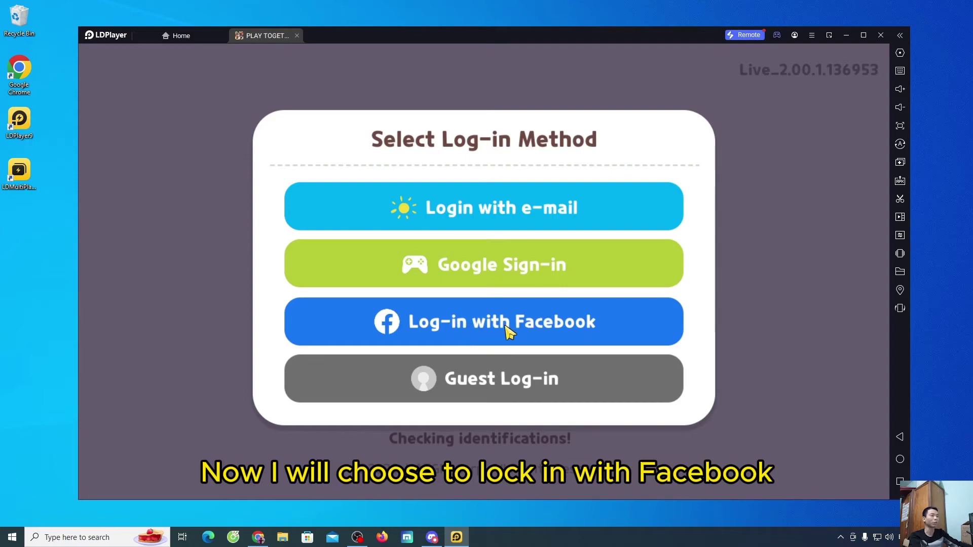
Step: Log in with Facebook, continuing in Chrome with the Google account and enabling sync
{"action": "left_click", "coordinate": [603, 332]}
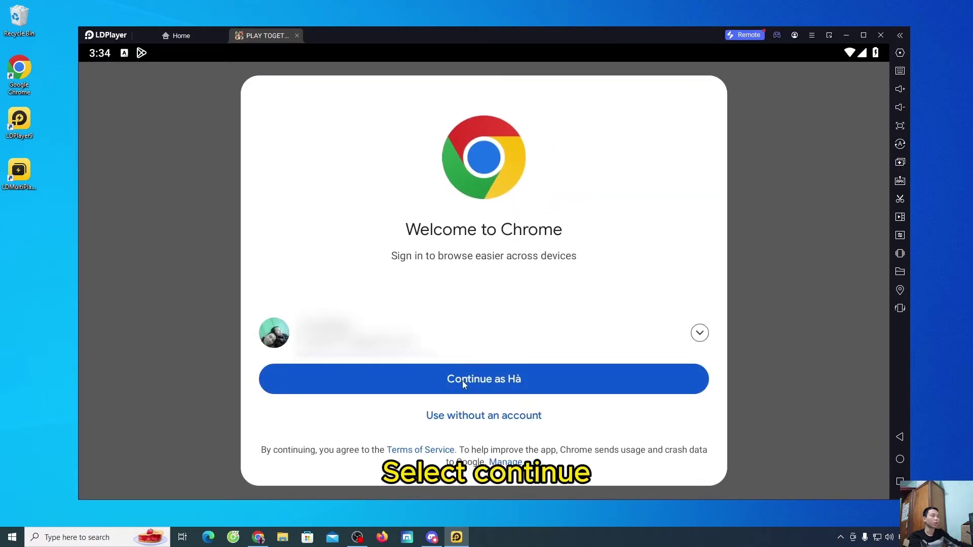
{"action": "left_click", "coordinate": [504, 379]}
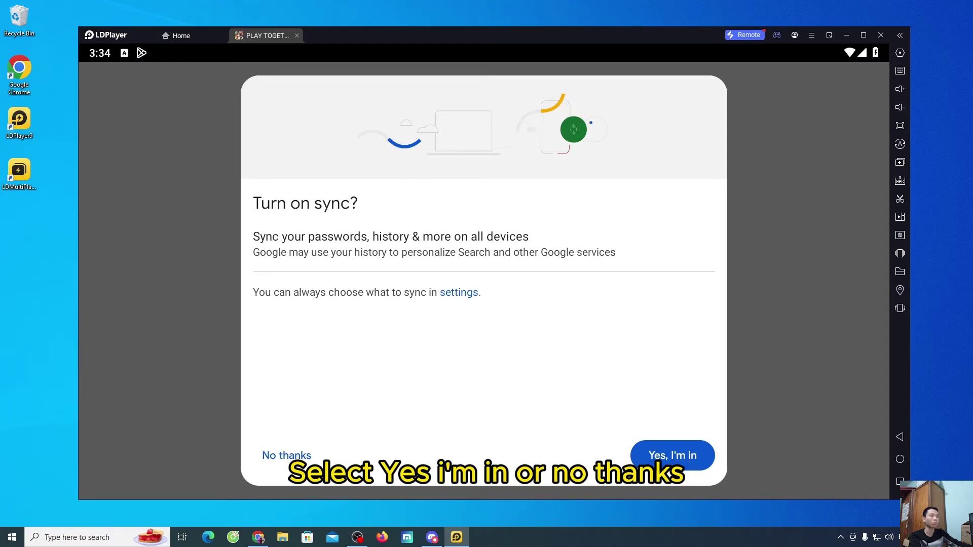
{"action": "left_click", "coordinate": [669, 455]}
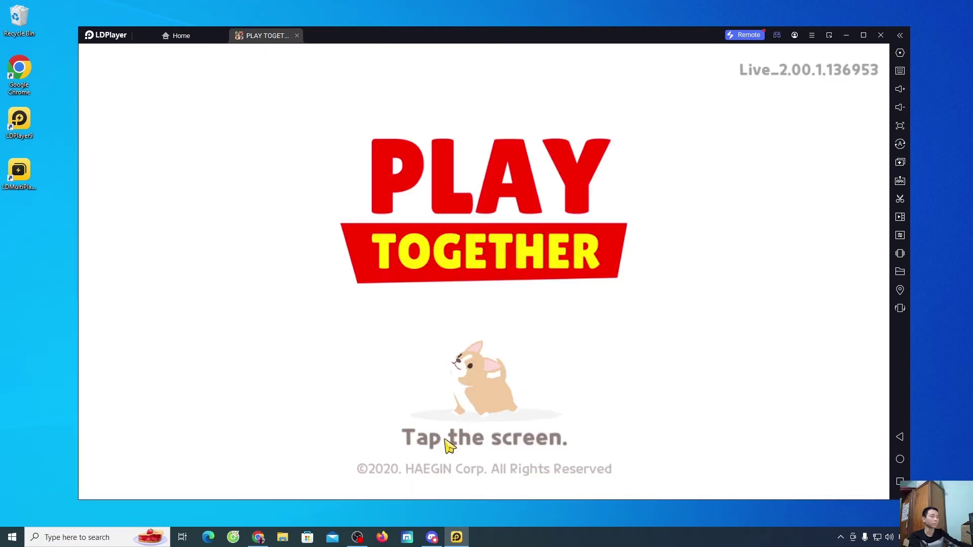
Step: Start the game from the title screen and run the character around with A, W, D, S
{"action": "left_click", "coordinate": [512, 444]}
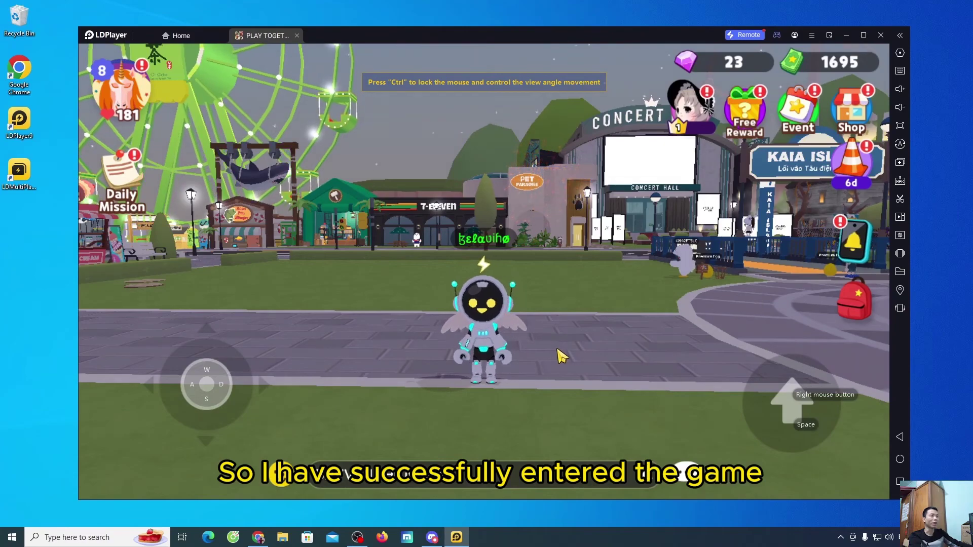
{"action": "key", "text": "a"}
{"action": "key", "text": "w"}
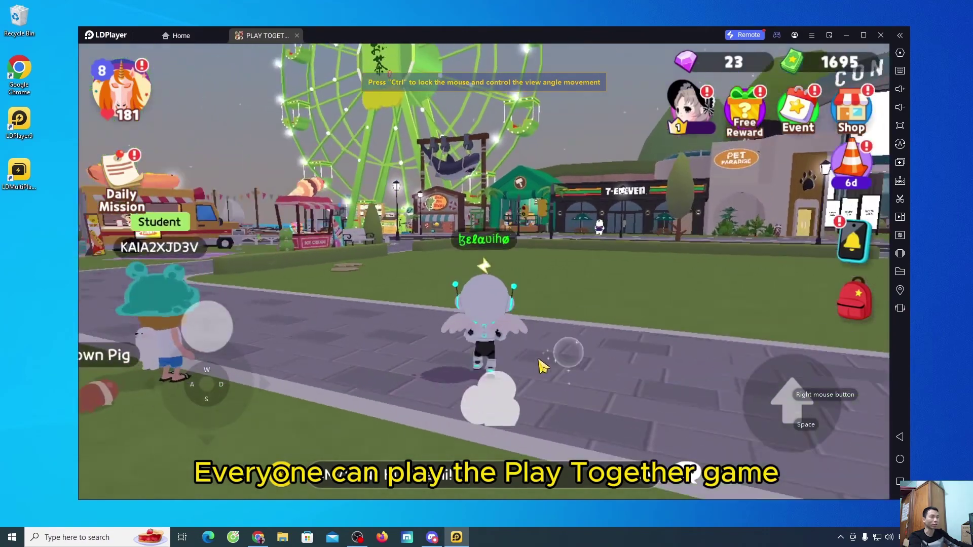
{"action": "key", "text": "d"}
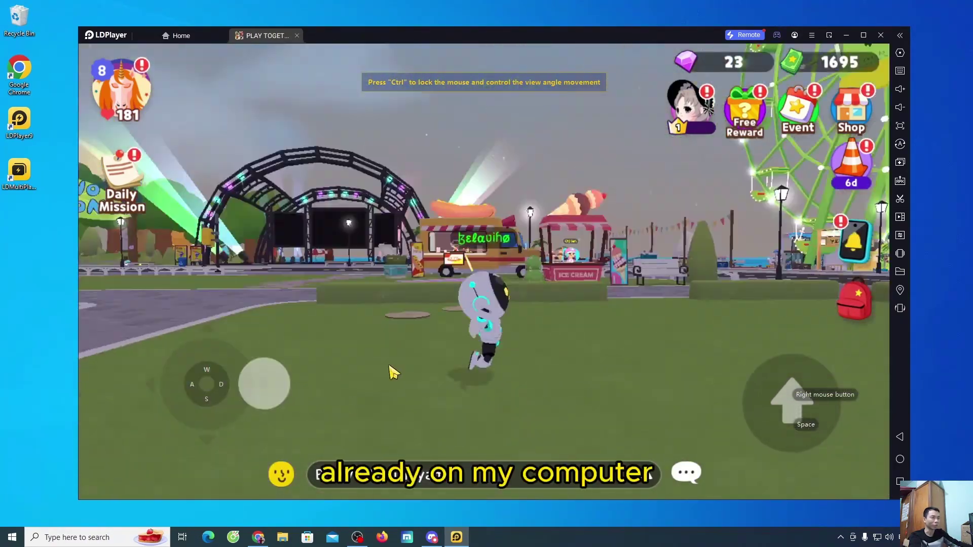
{"action": "key", "text": "s"}
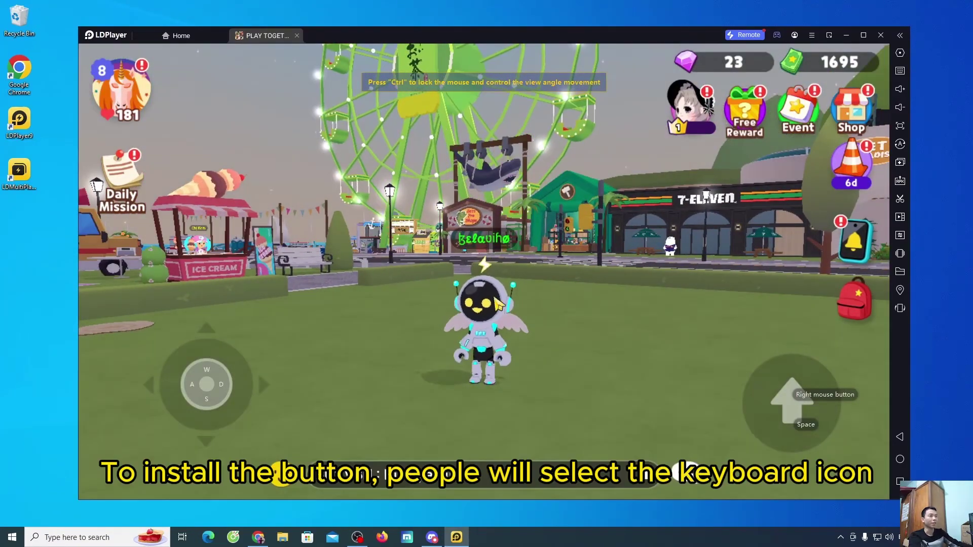
Step: In the keymap editor, bind B to the phone icon and N to the backpack, then save
{"action": "left_click", "coordinate": [903, 74]}
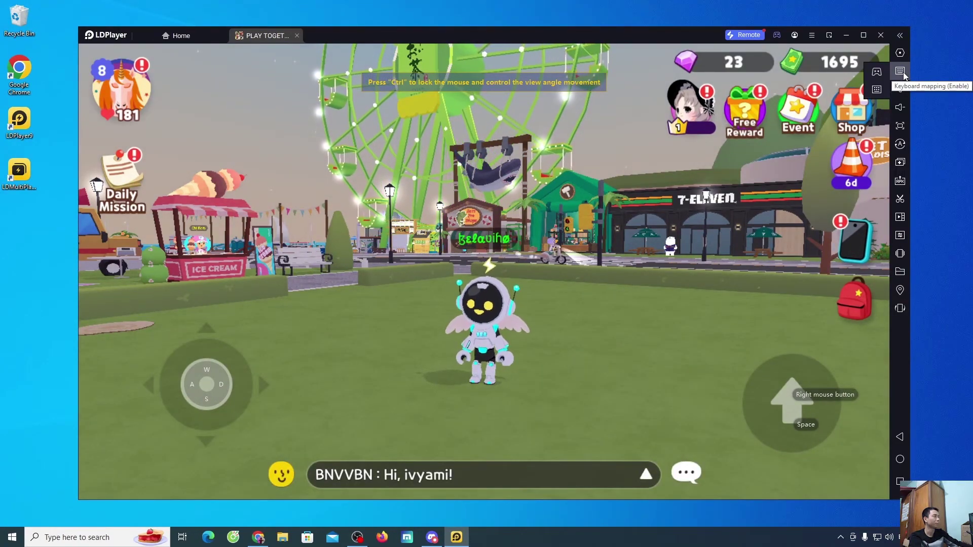
{"action": "left_click", "coordinate": [878, 90]}
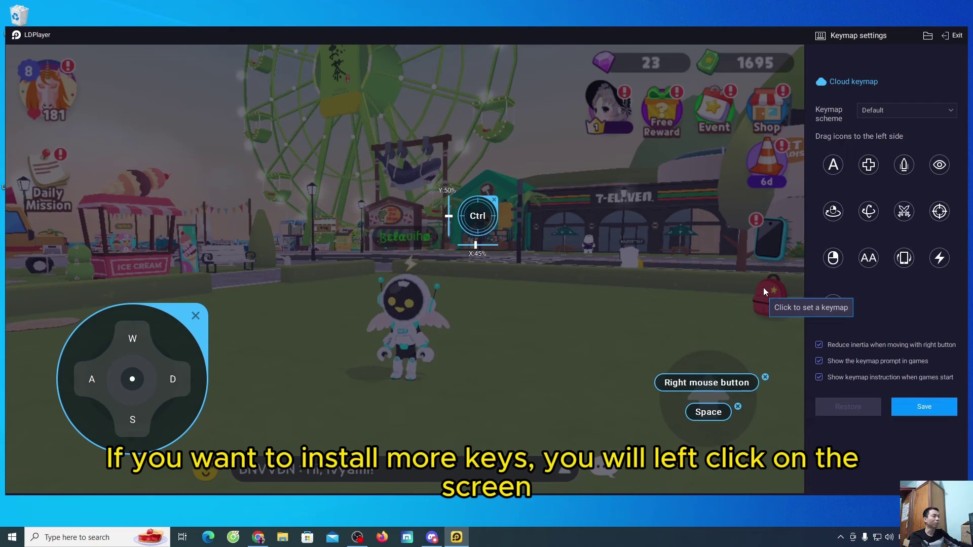
{"action": "left_click", "coordinate": [773, 243]}
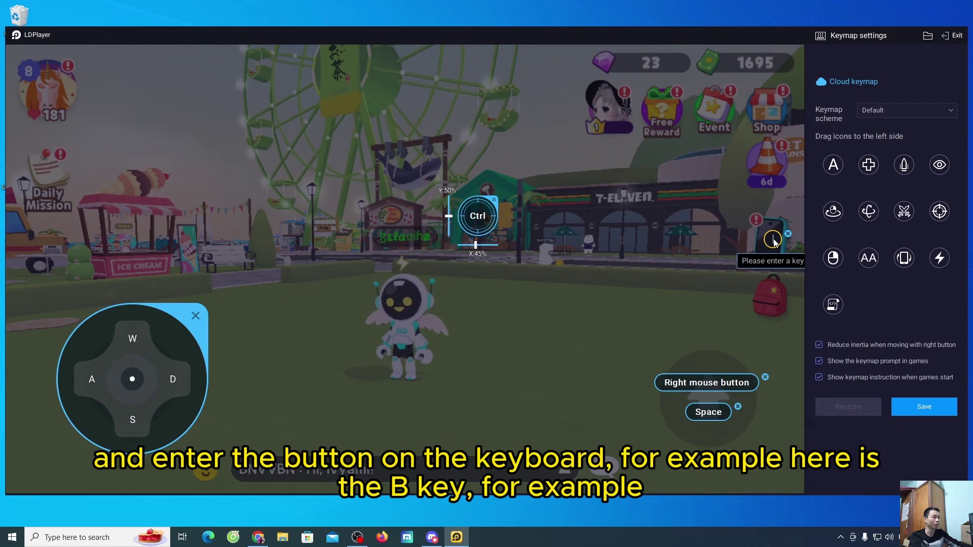
{"action": "key", "text": "b"}
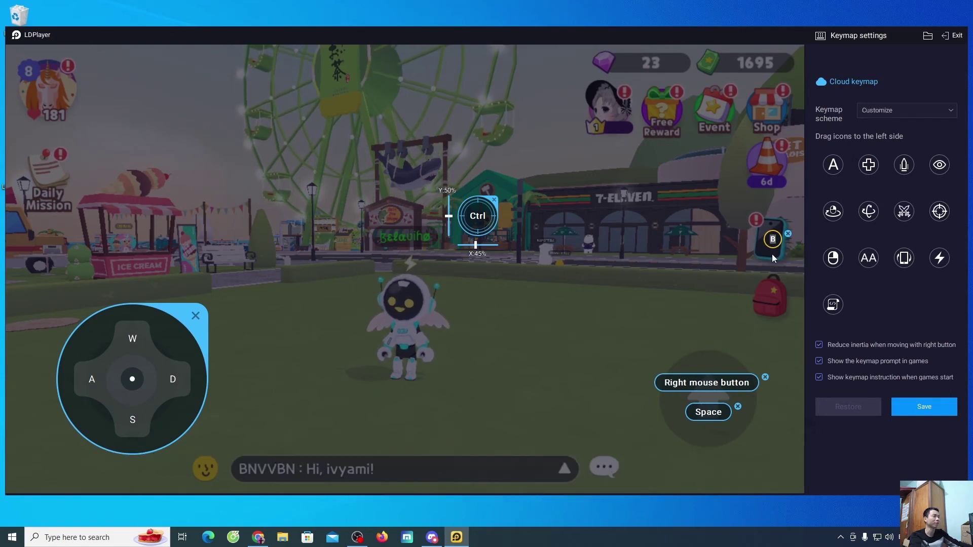
{"action": "left_click", "coordinate": [772, 301]}
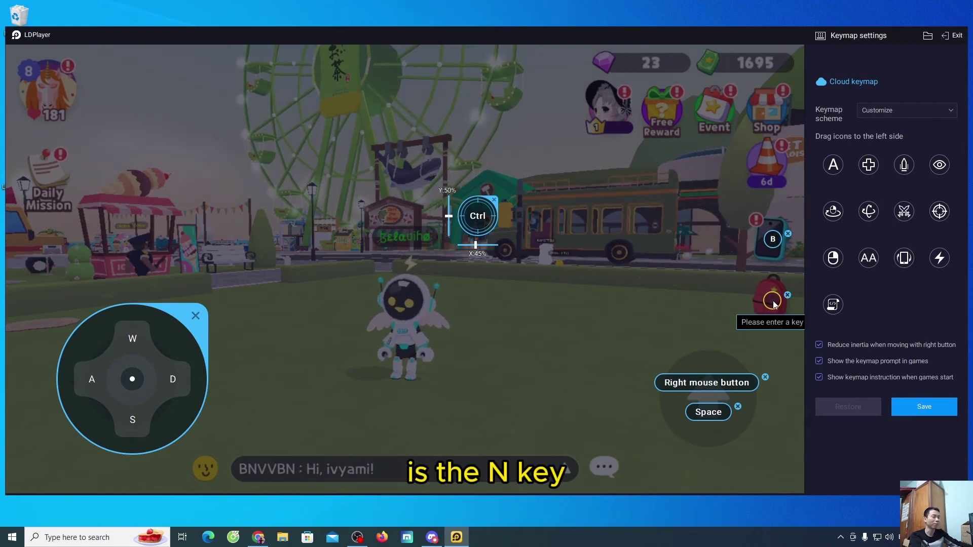
{"action": "key", "text": "n"}
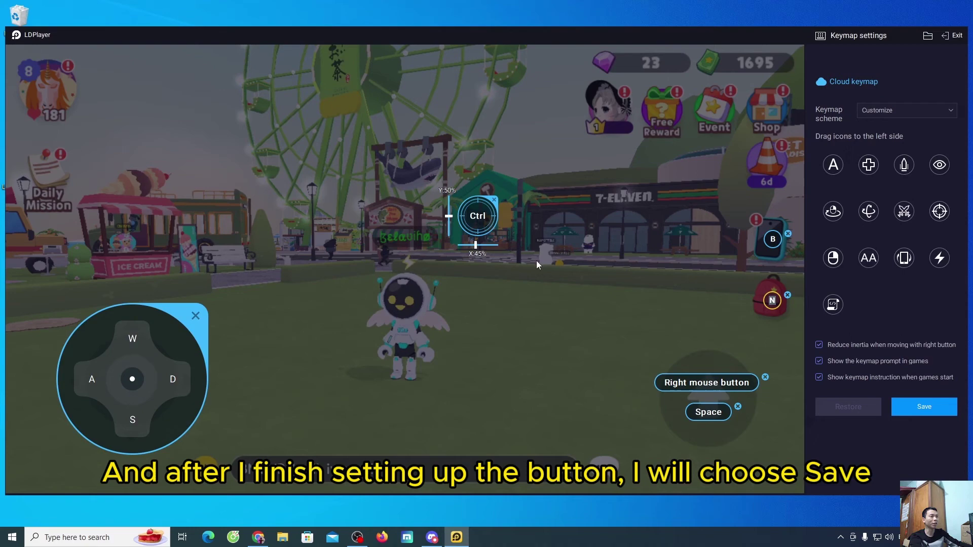
{"action": "left_click", "coordinate": [924, 407]}
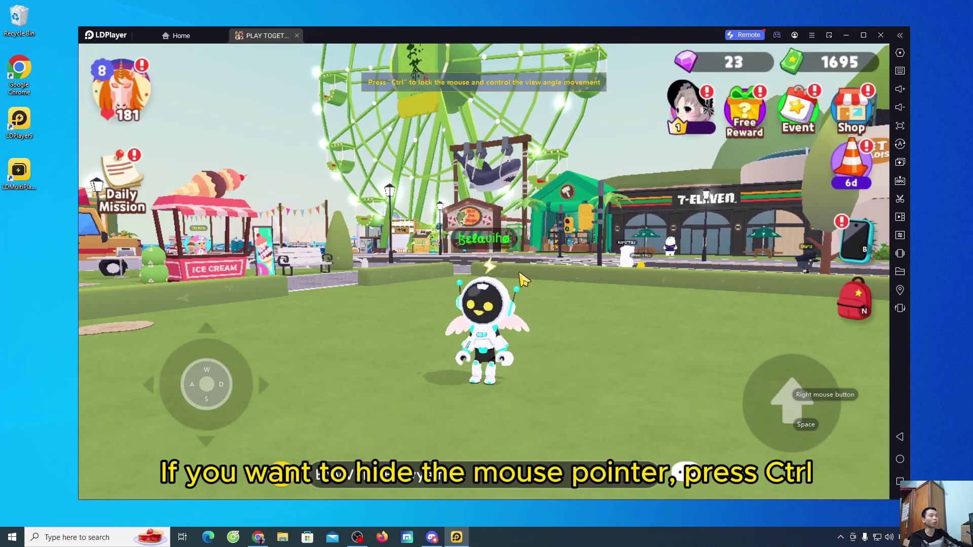
Step: Test the Ctrl camera lock, then reopen the keymap editor and select the Ctrl view-control binding
{"action": "key", "text": "ctrl"}
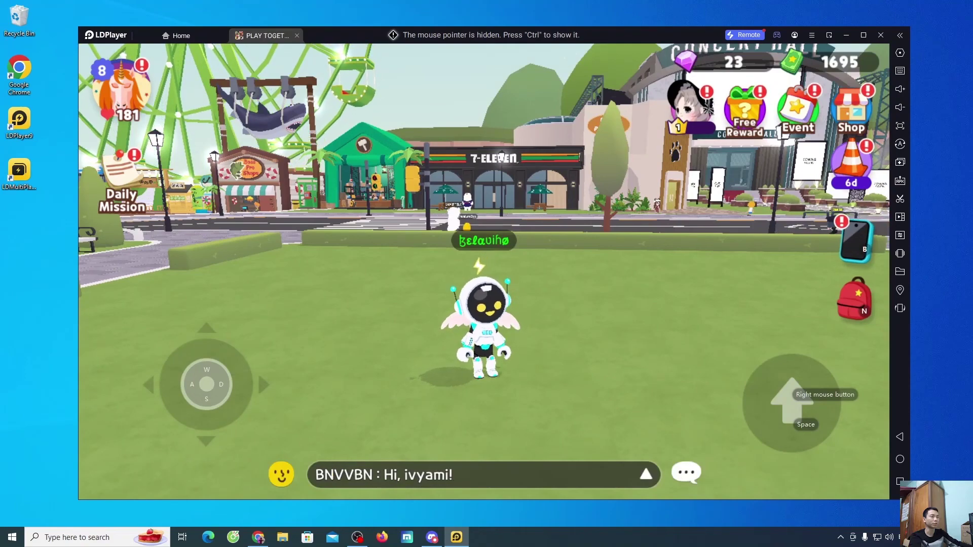
{"action": "key", "text": "ctrl"}
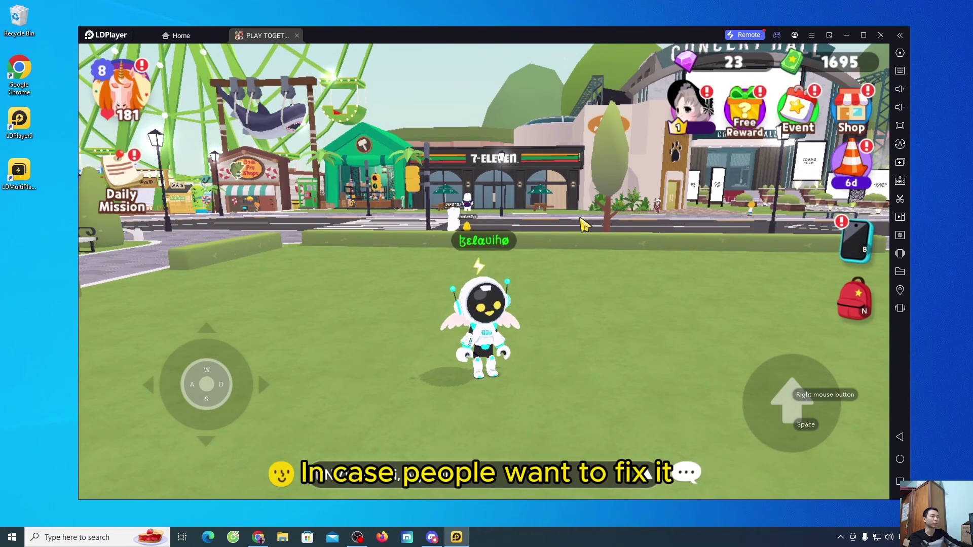
{"action": "mouse_move", "coordinate": [899, 71]}
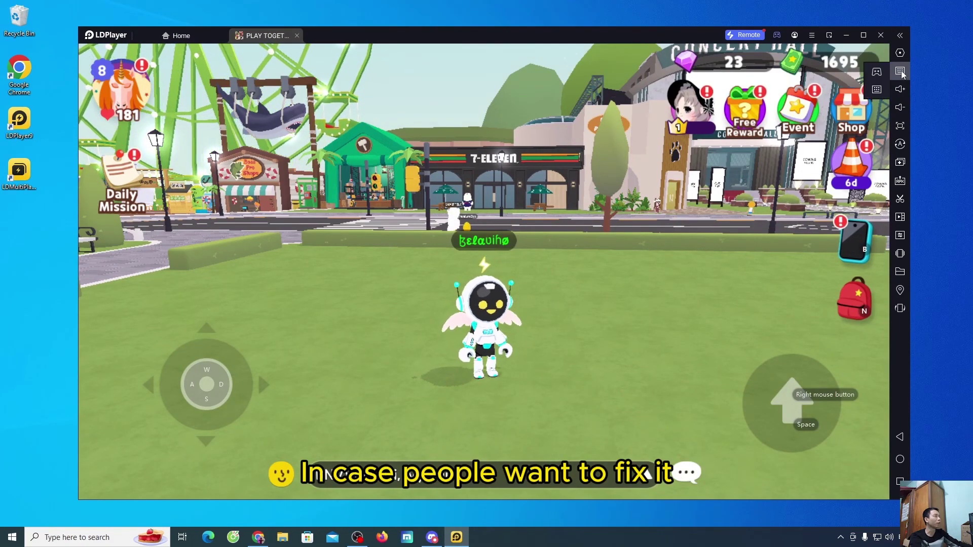
{"action": "left_click", "coordinate": [883, 89]}
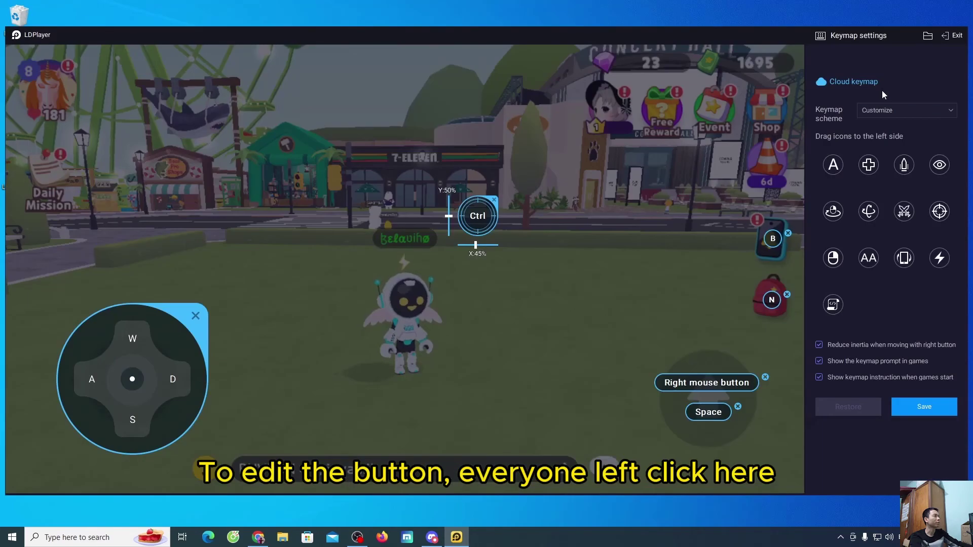
{"action": "left_click", "coordinate": [478, 216]}
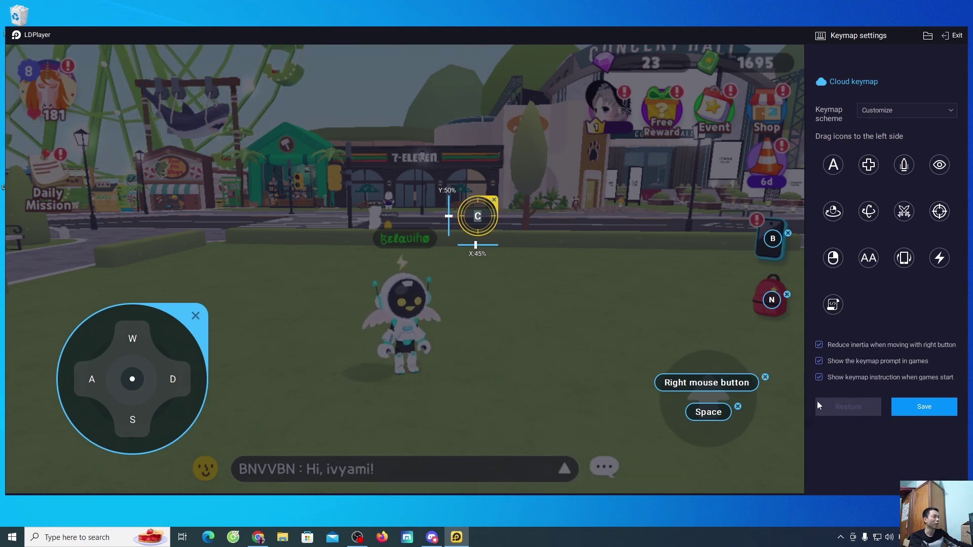
Step: Save the keymap with C as camera lock and run the character around the beach with W, A, D
{"action": "left_click", "coordinate": [923, 407]}
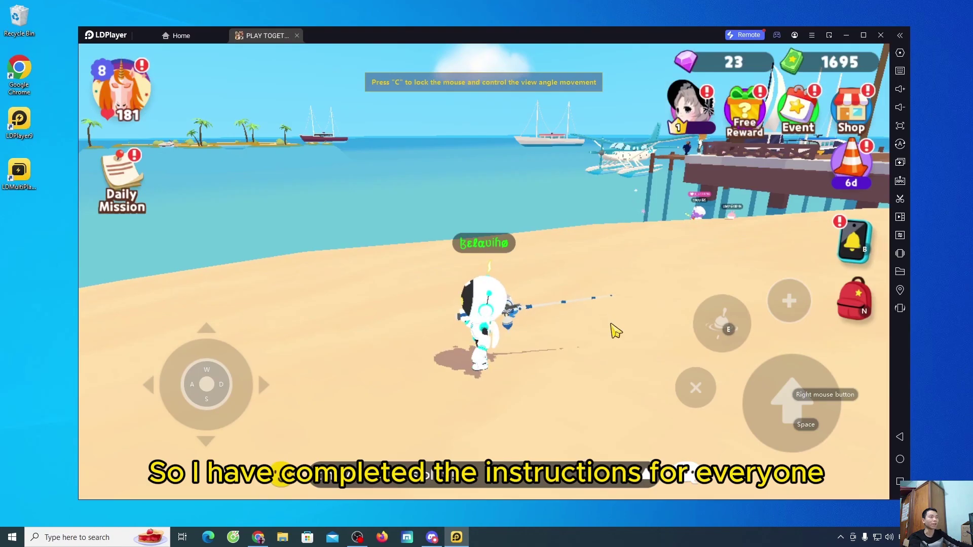
{"action": "key", "text": "w"}
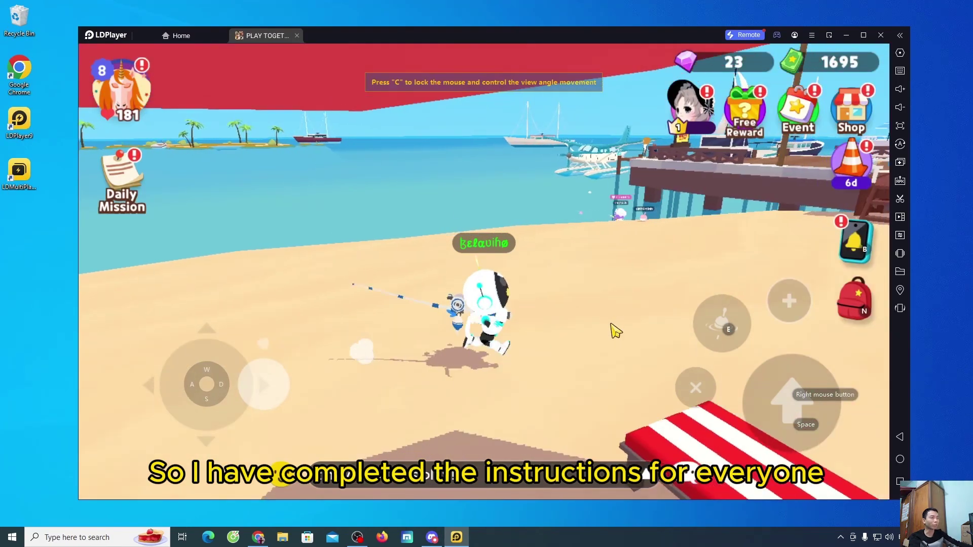
{"action": "key", "text": "a"}
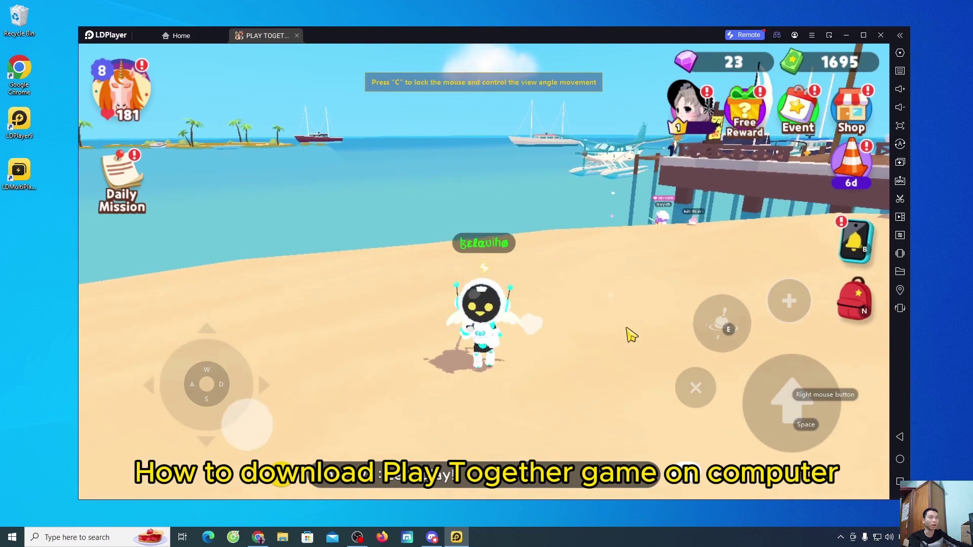
{"action": "key", "text": "d"}
{"action": "key", "text": "a"}
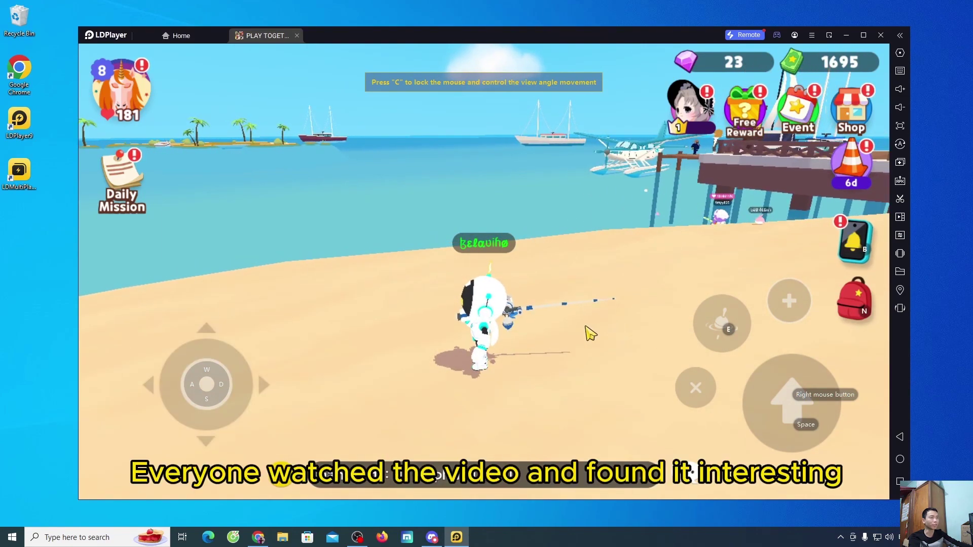
Step: Toggle the camera lock with C, lock it again, and run forward with the camera locked
{"action": "key", "text": "c"}
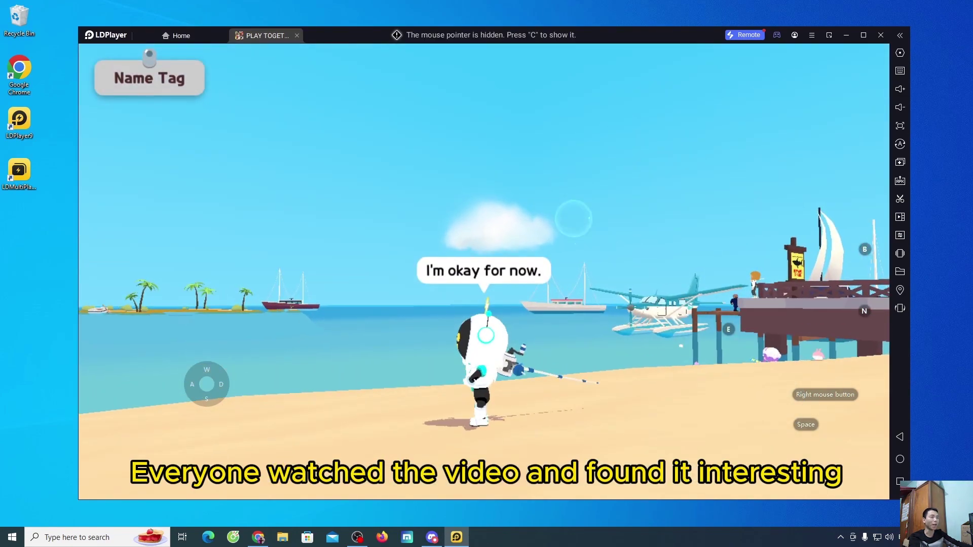
{"action": "key", "text": "c"}
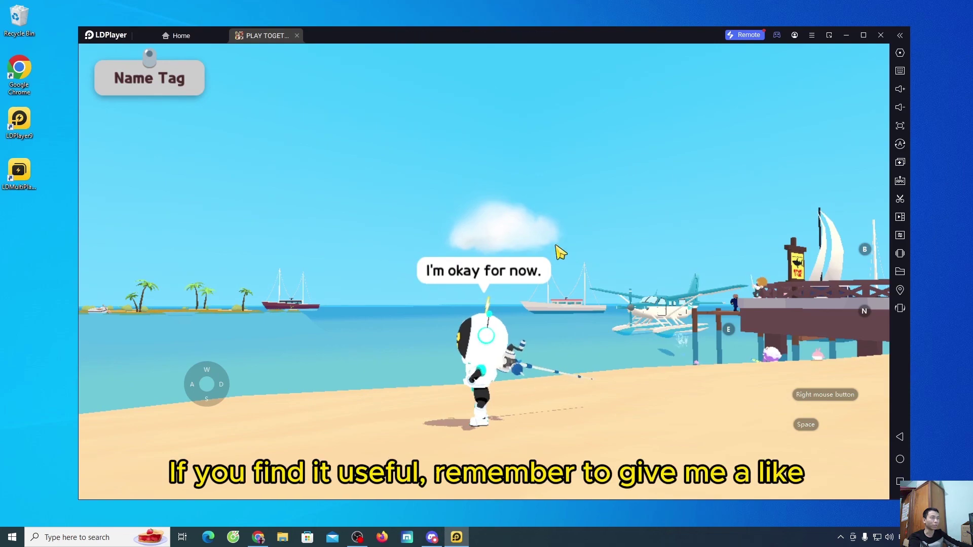
{"action": "key", "text": "c"}
{"action": "key", "text": "w"}
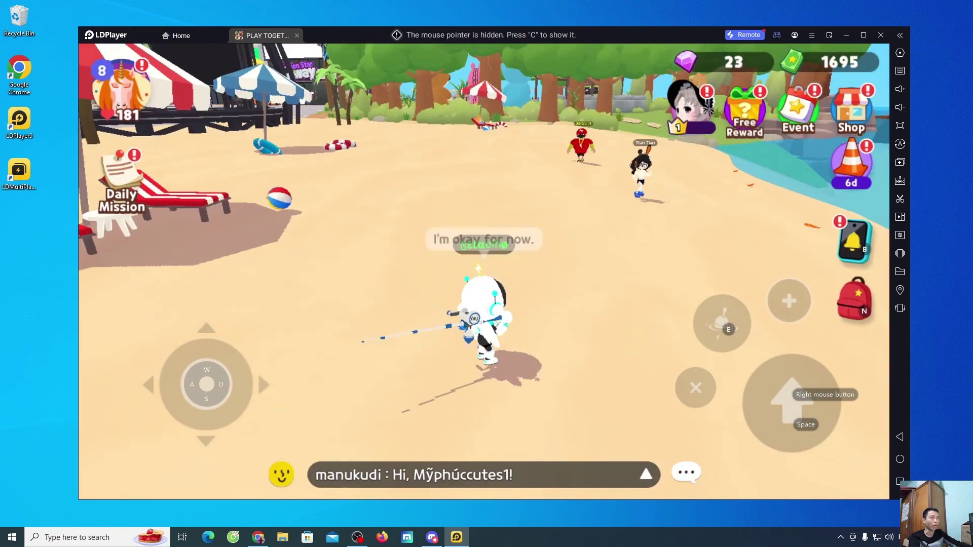